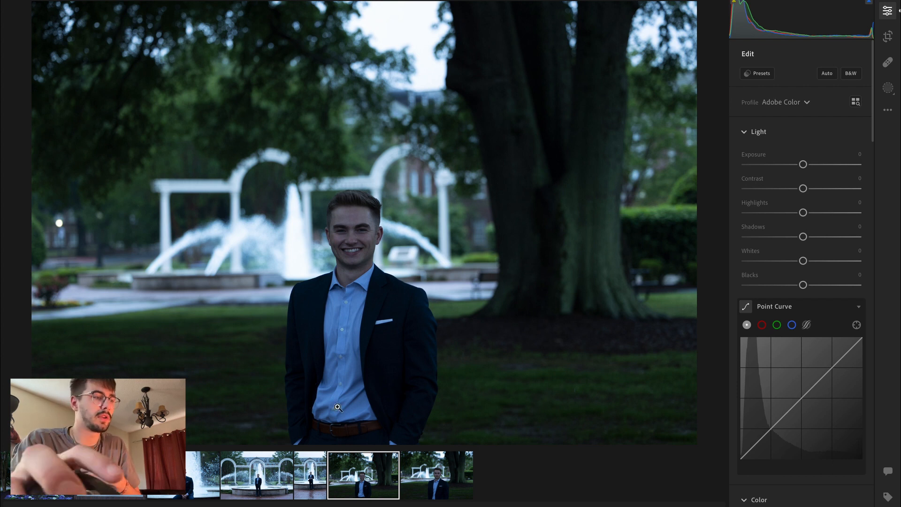
Apply the Cinema user preset at amount 52 to the dark portrait of the man beside the large tree
click(258, 489)
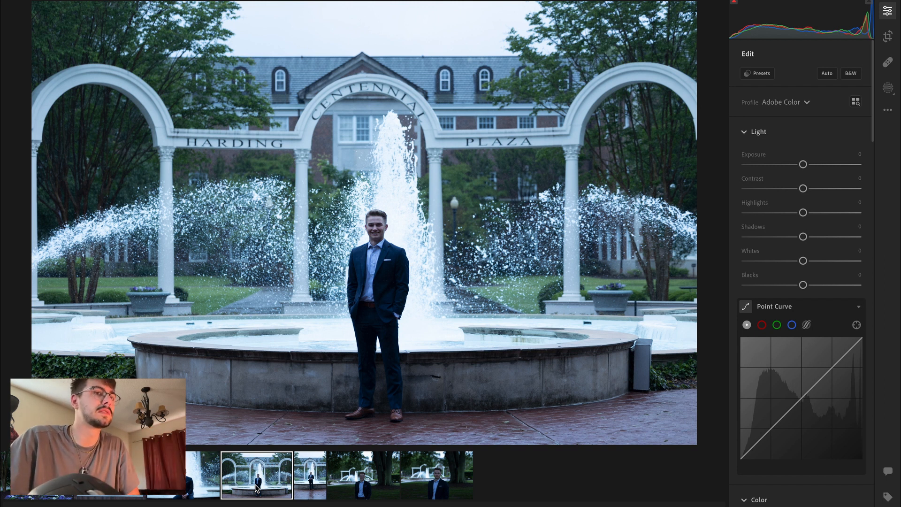
click(386, 492)
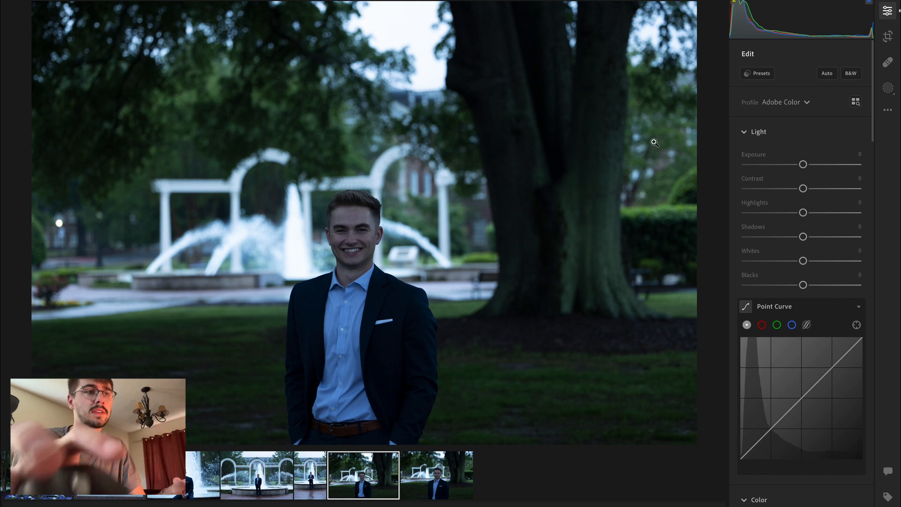
click(760, 73)
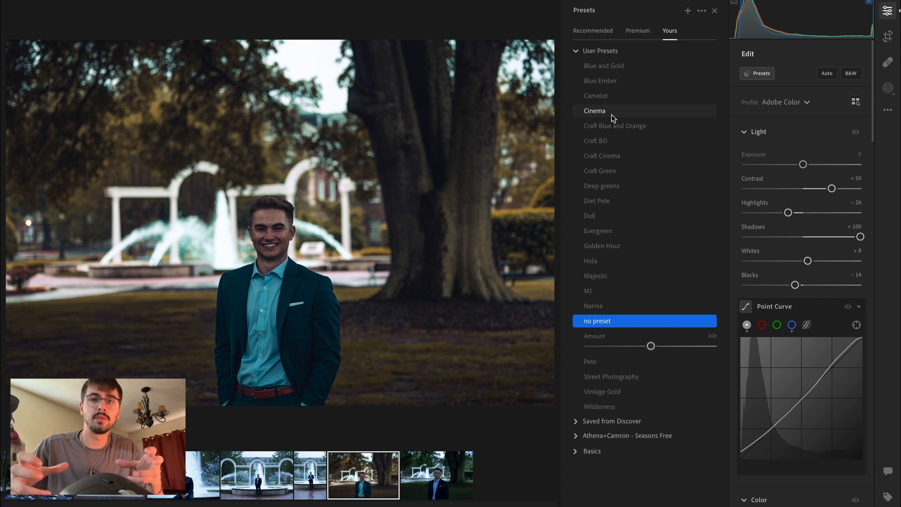
click(613, 113)
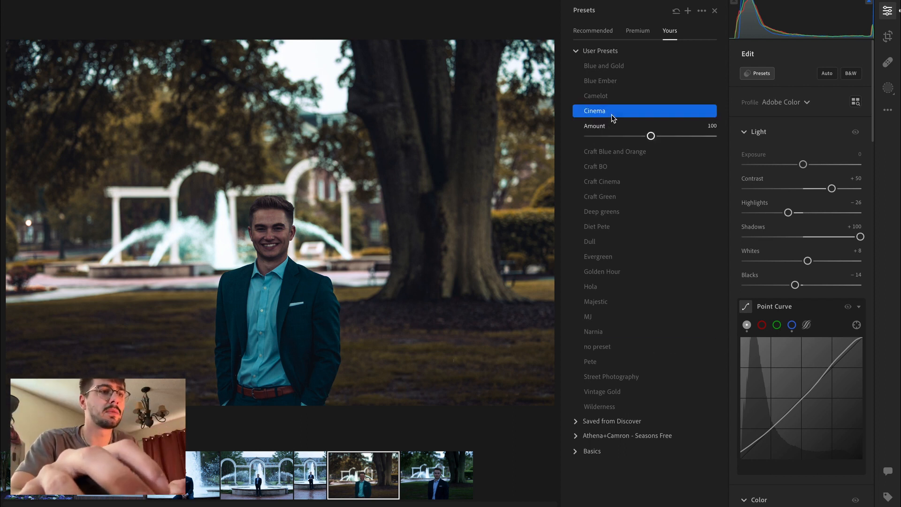
click(606, 136)
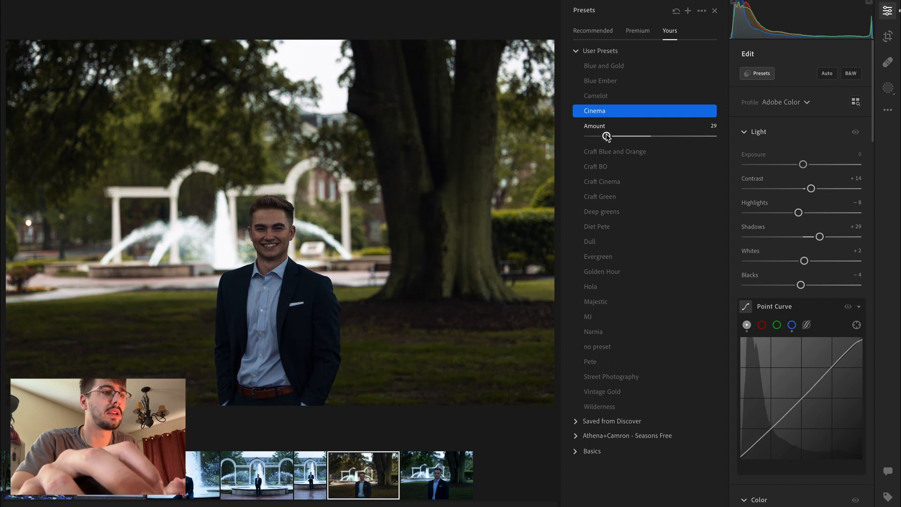
drag(607, 136, 621, 137)
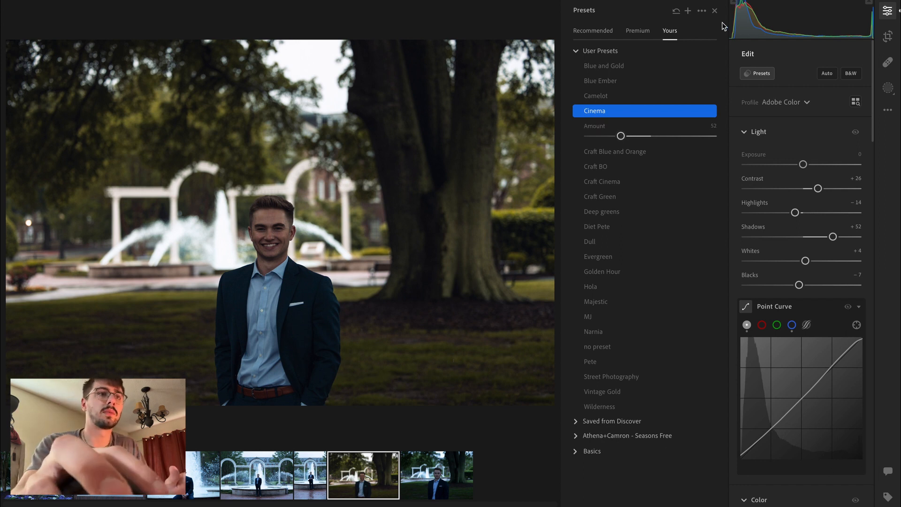
click(714, 10)
Compare the preset-edited portrait with the original photo
key(backslash)
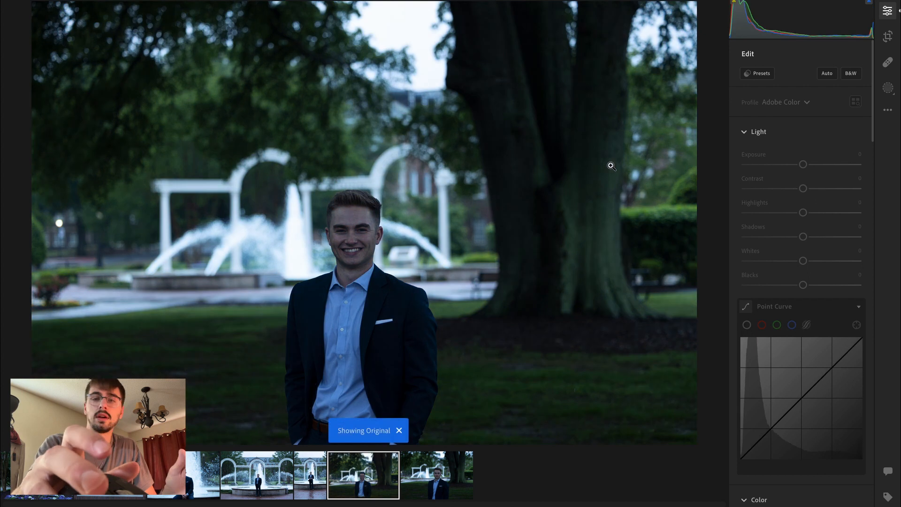
key(backslash)
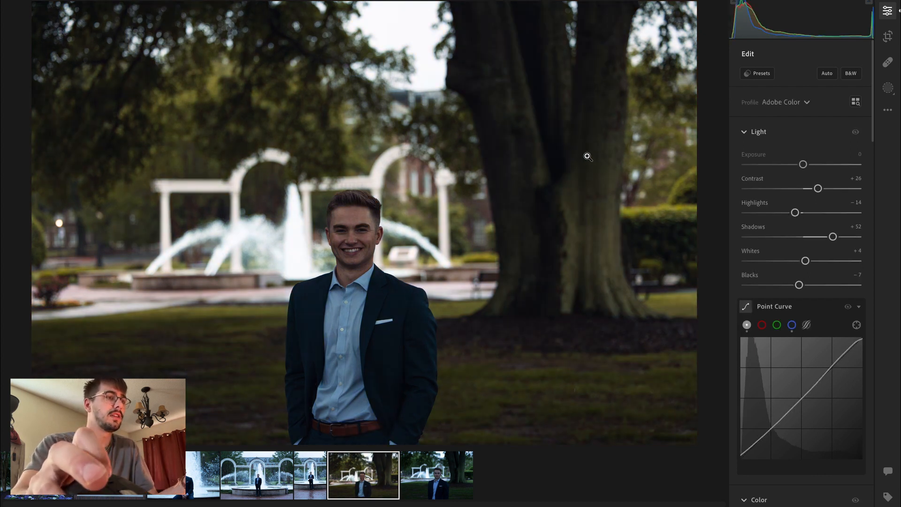
key(backslash)
key(backslash)
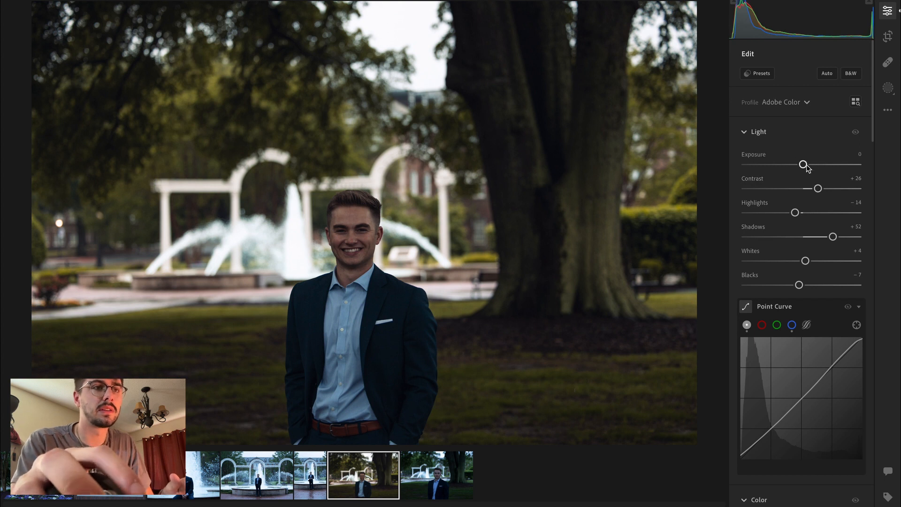
Adjust the portrait's light settings to exposure +0.43, contrast +61 and shadows +25
drag(803, 164, 811, 166)
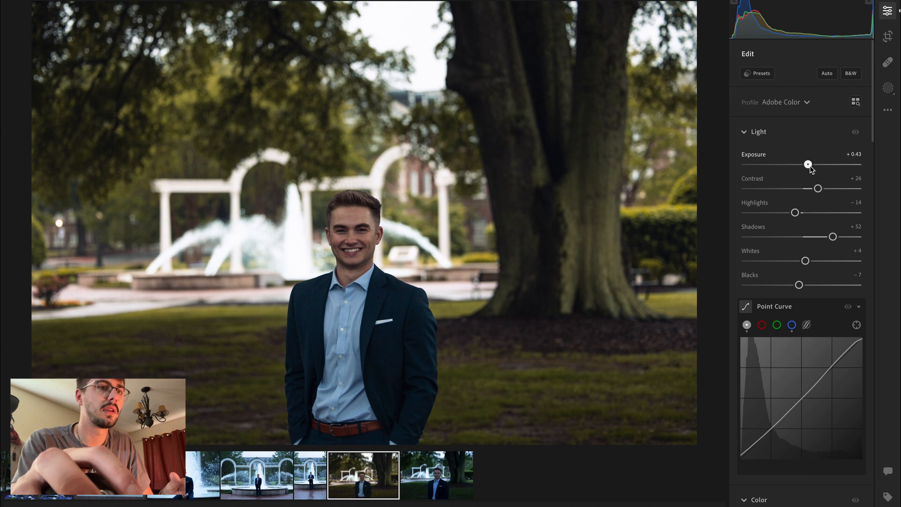
drag(817, 188, 839, 190)
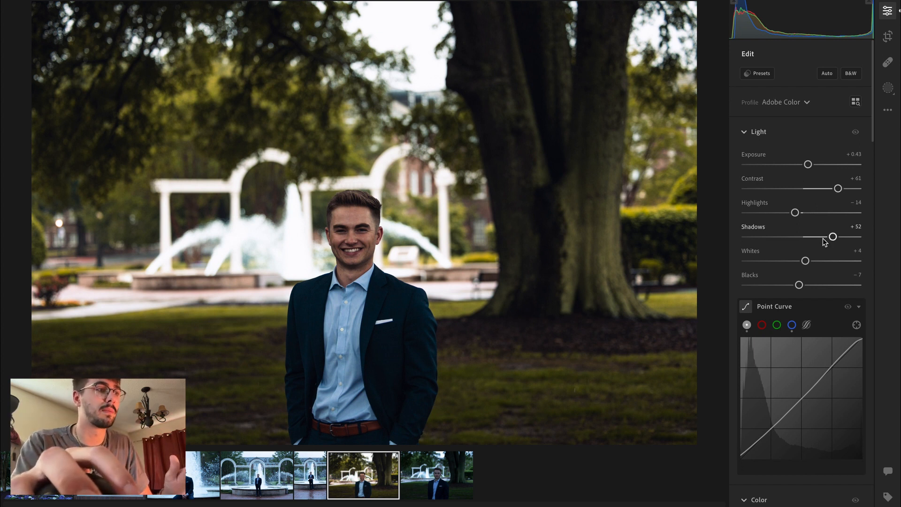
drag(826, 242, 816, 238)
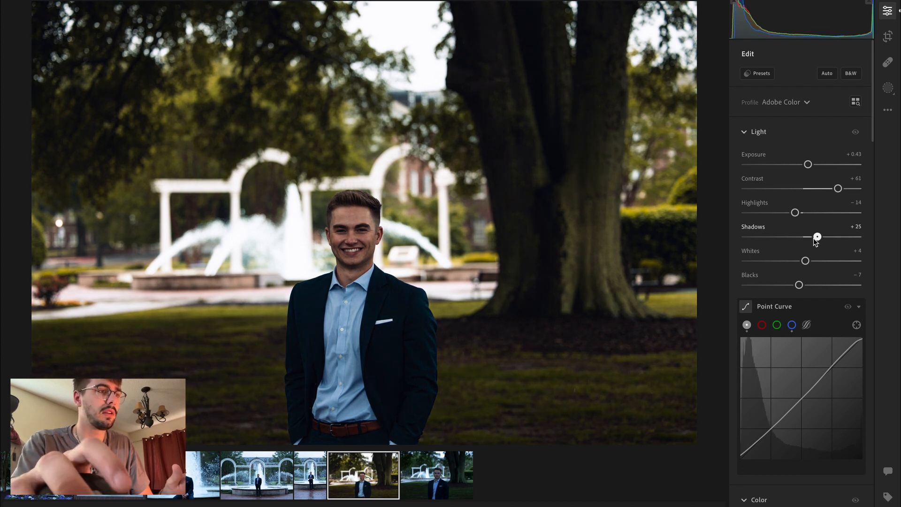
Refine the main point curve with extra shadow and highlight points, moving the white endpoint to 100.0, 97.3
scroll(829, 262, down, 1)
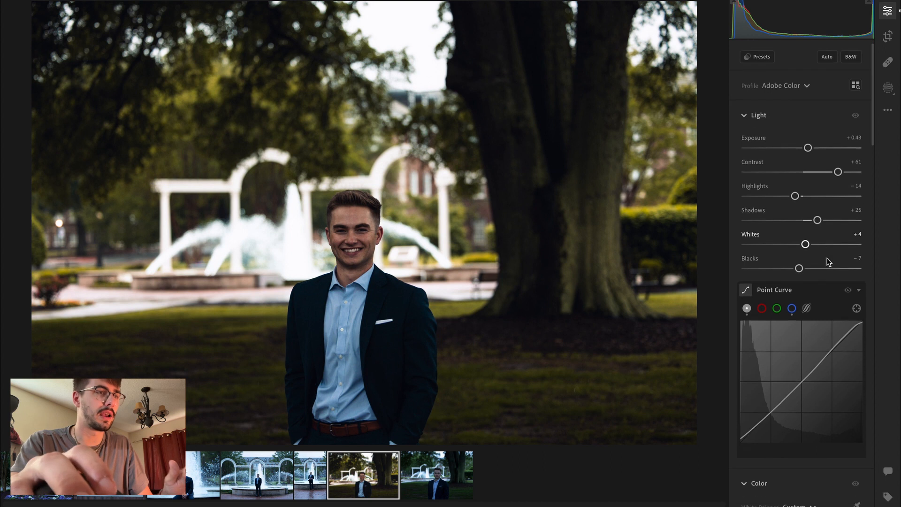
scroll(829, 262, down, 3)
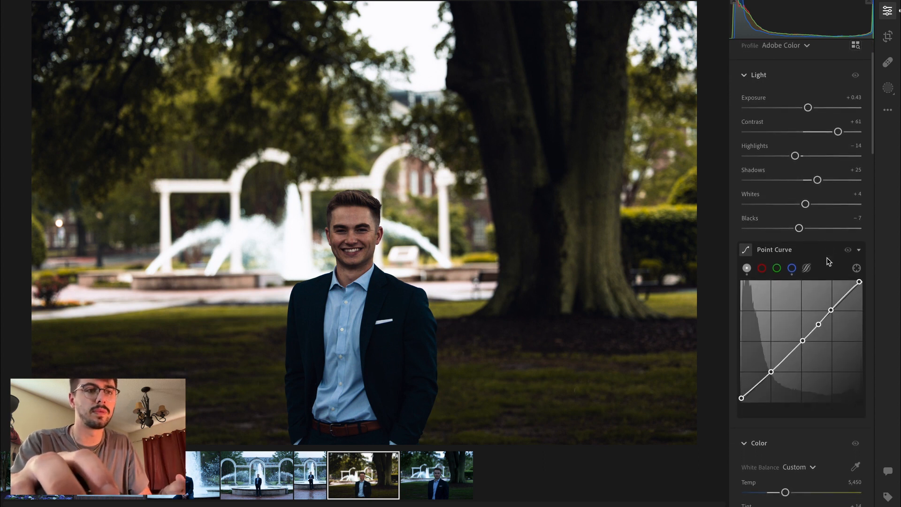
scroll(830, 262, down, 2)
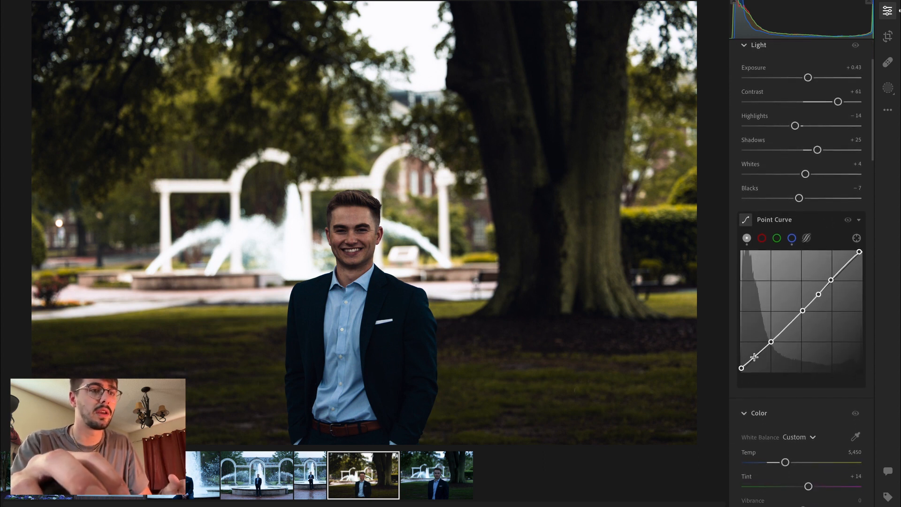
click(755, 358)
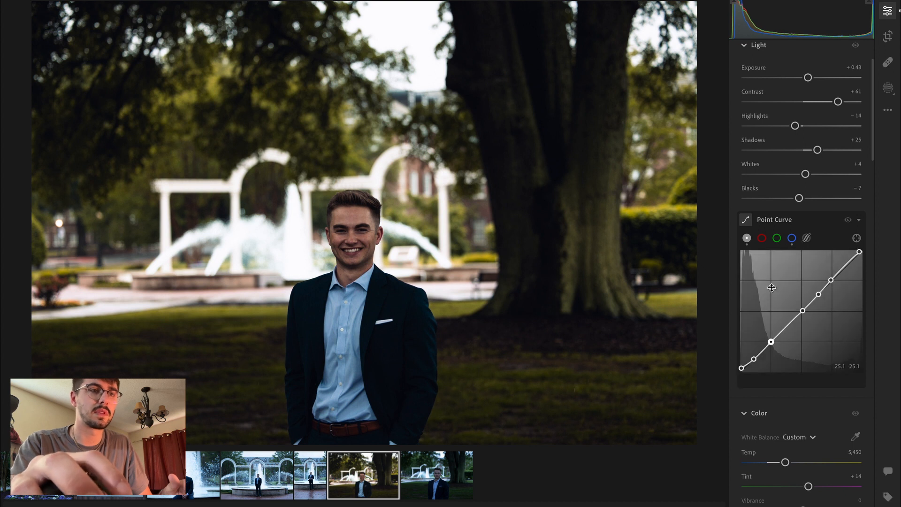
drag(859, 252, 863, 255)
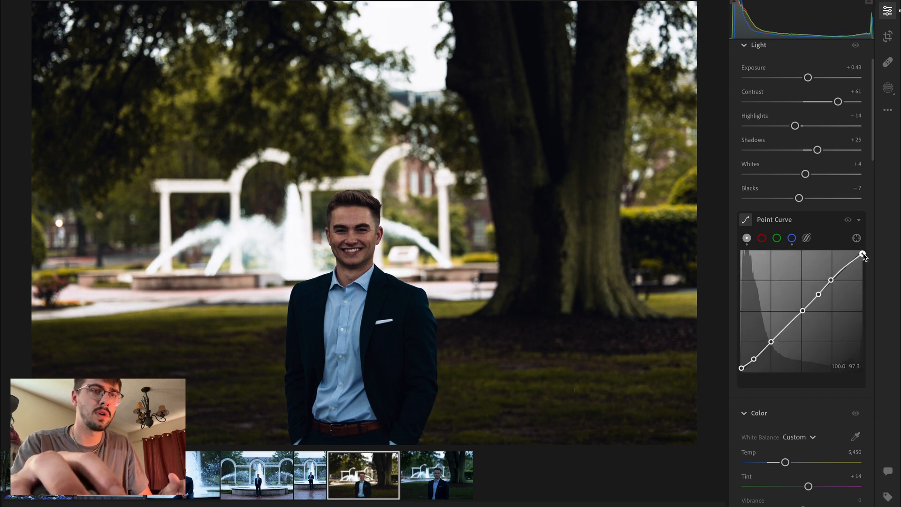
click(852, 260)
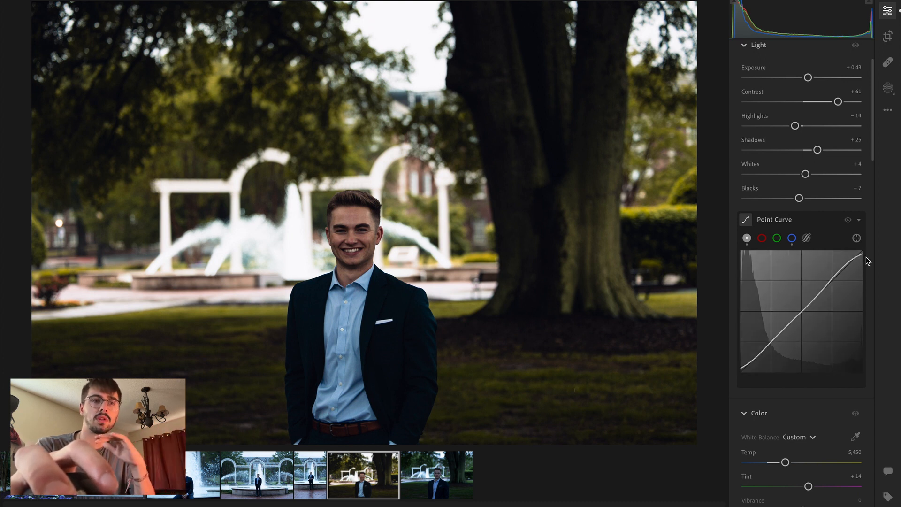
Compare the portrait with the point curve adjustment switched off and on
scroll(740, 365, down, 1)
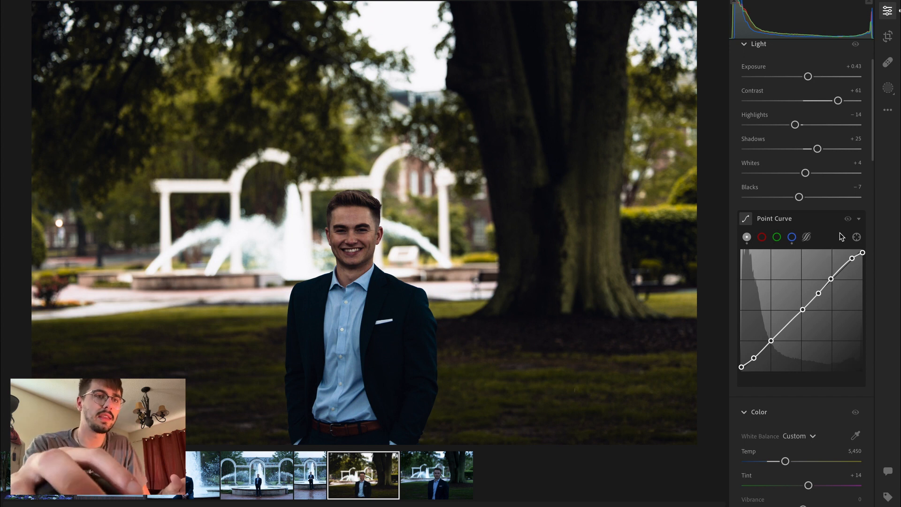
click(848, 219)
click(848, 219)
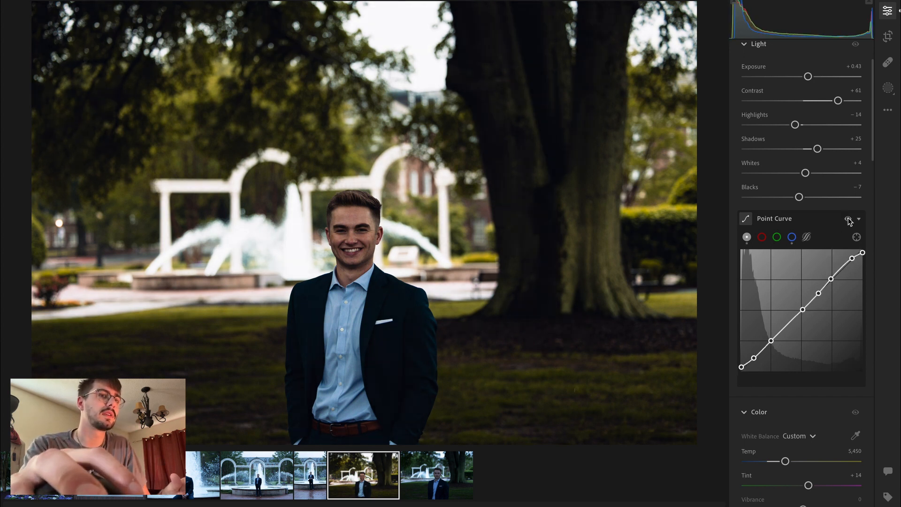
click(848, 219)
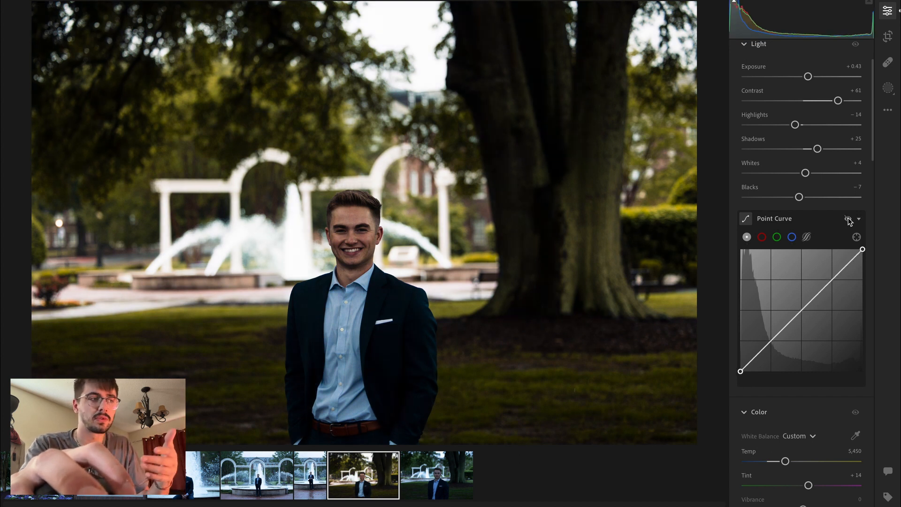
click(849, 219)
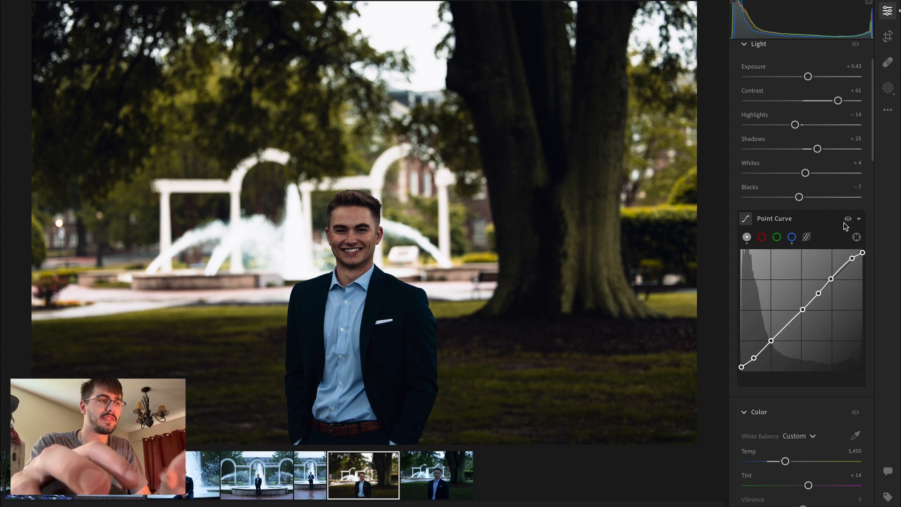
Shape the green channel curve with a slightly lowered shadow point, a midtone point at 48.2, 47.8 and the black endpoint at 0.0, 3.5
click(777, 237)
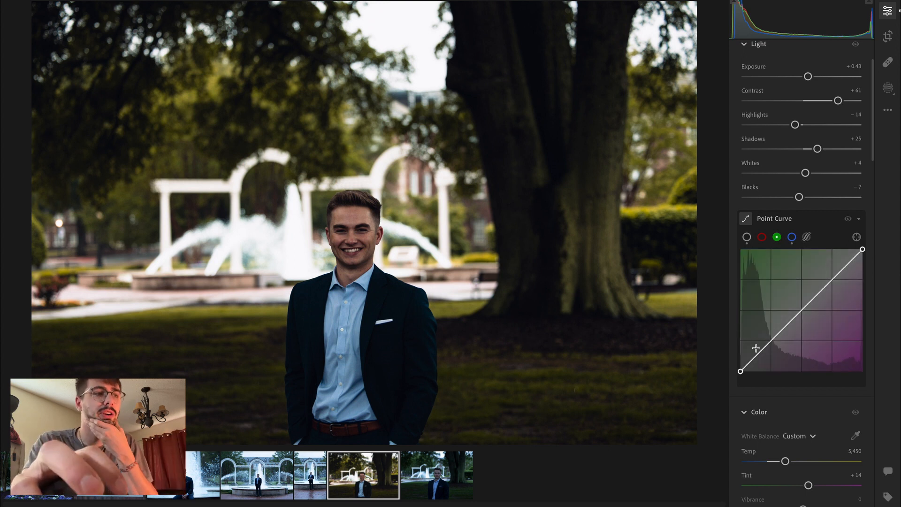
click(772, 340)
drag(773, 341, 774, 342)
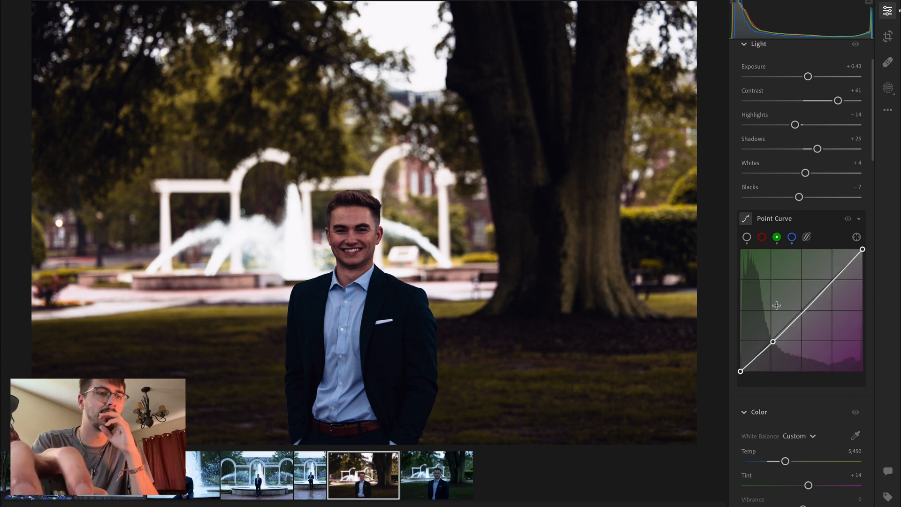
click(797, 317)
drag(797, 317, 800, 314)
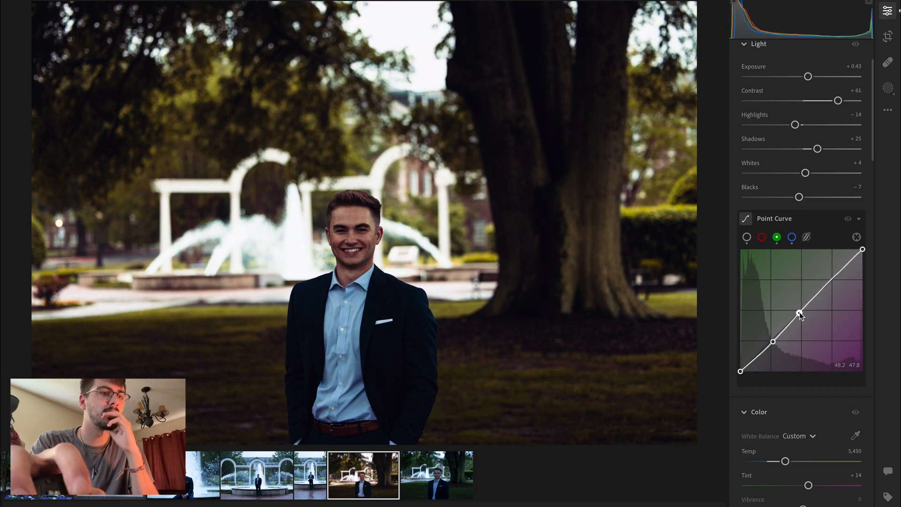
drag(742, 373, 744, 375)
drag(731, 372, 730, 366)
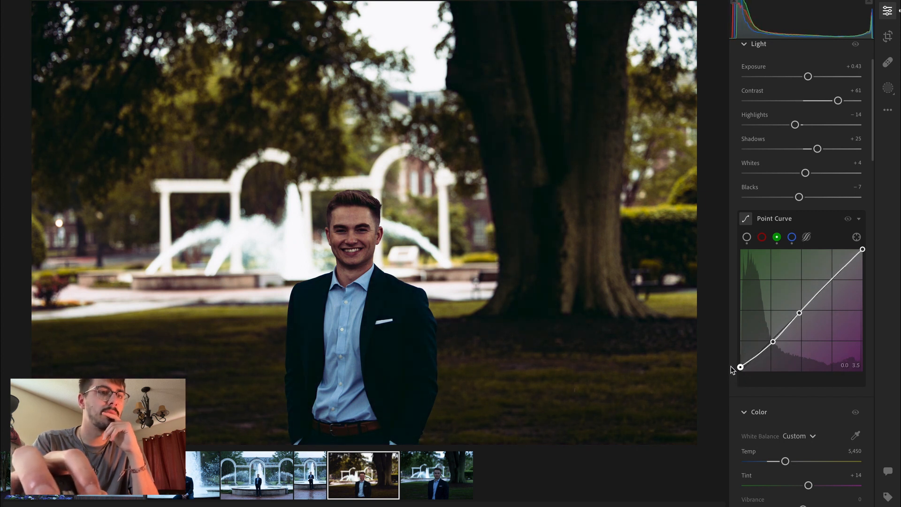
Check the effect of the green curve edit by toggling the point curve's visibility
click(848, 220)
click(847, 221)
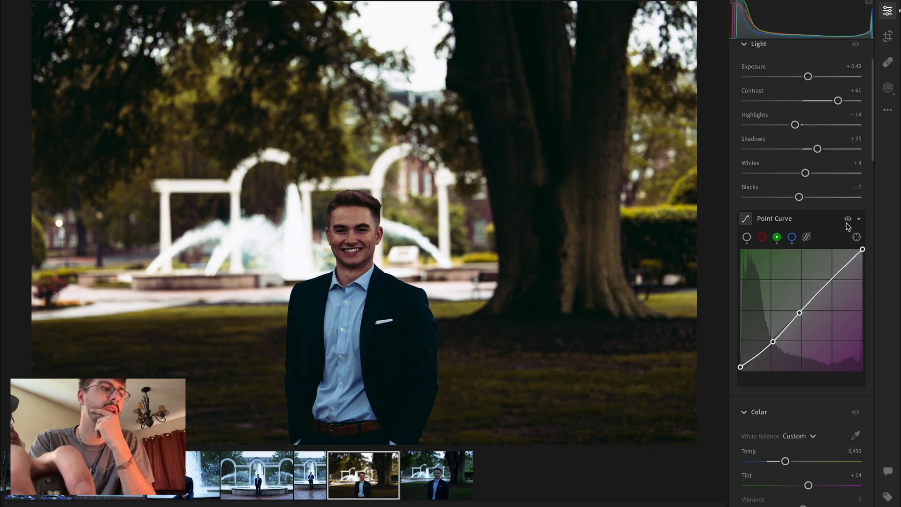
click(848, 221)
click(847, 220)
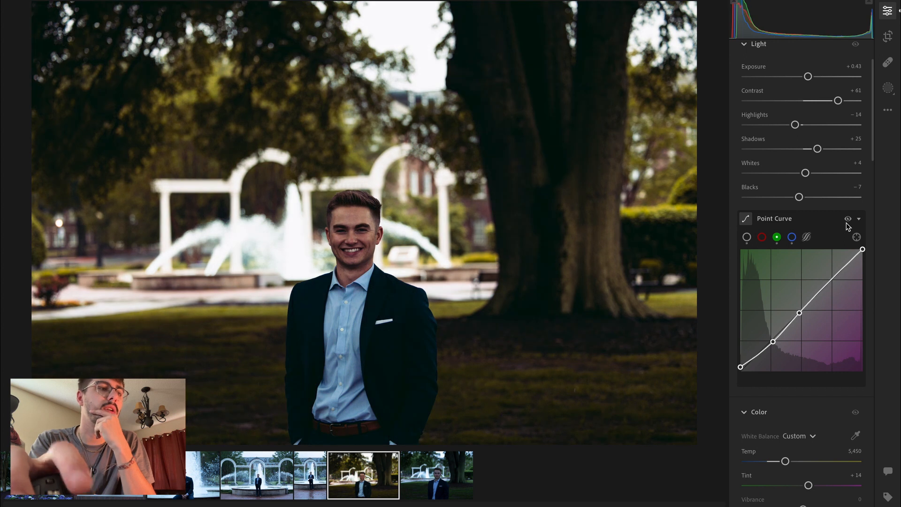
Cool the portrait's white balance by setting the color temperature to 4,823
scroll(822, 274, down, 1)
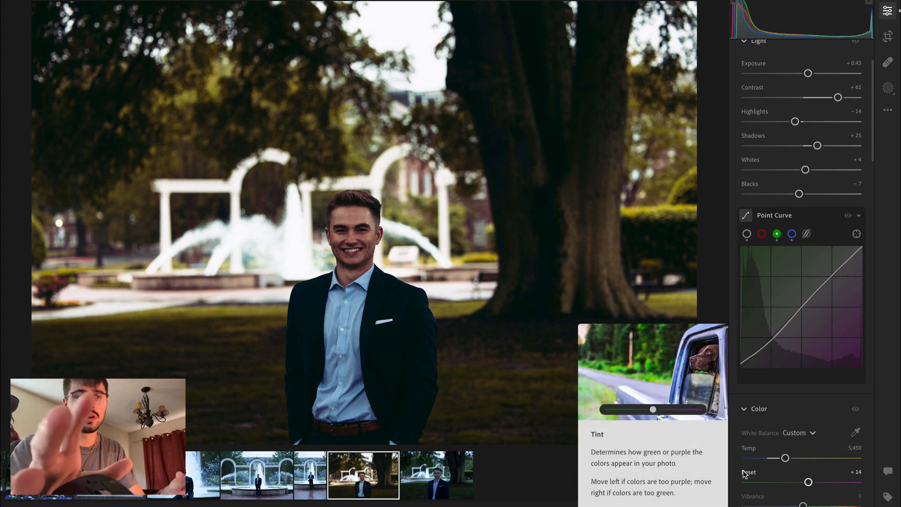
scroll(855, 405, down, 5)
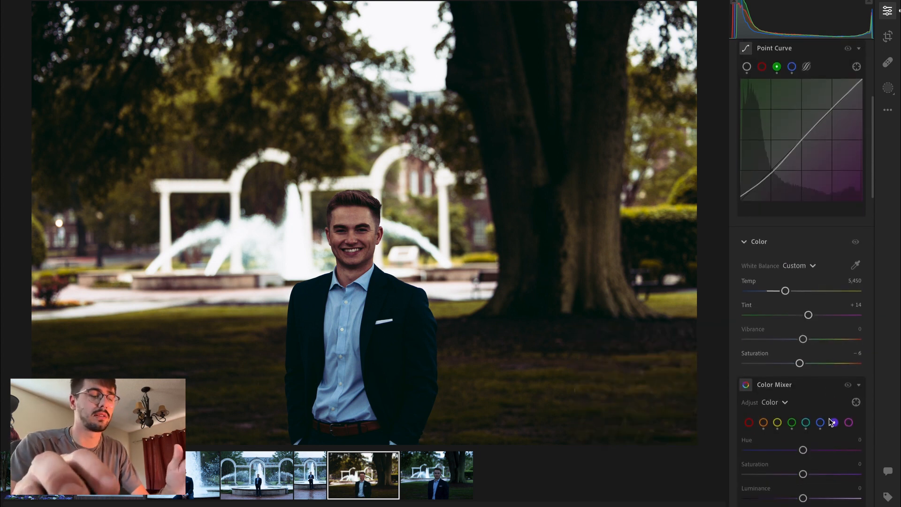
click(834, 419)
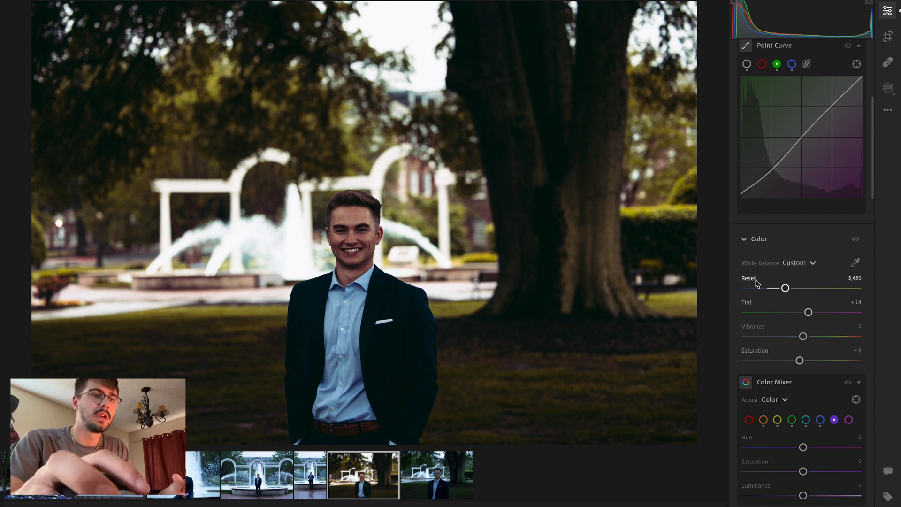
mouse_move(755, 281)
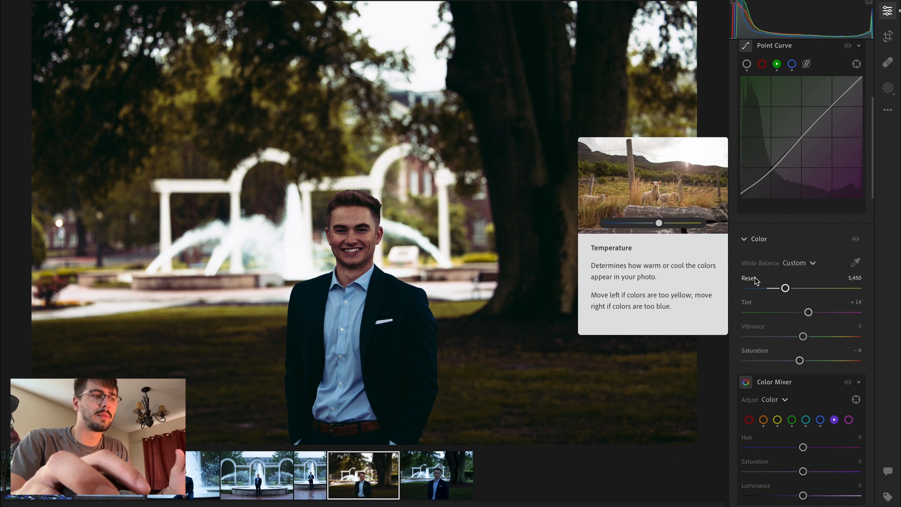
click(755, 283)
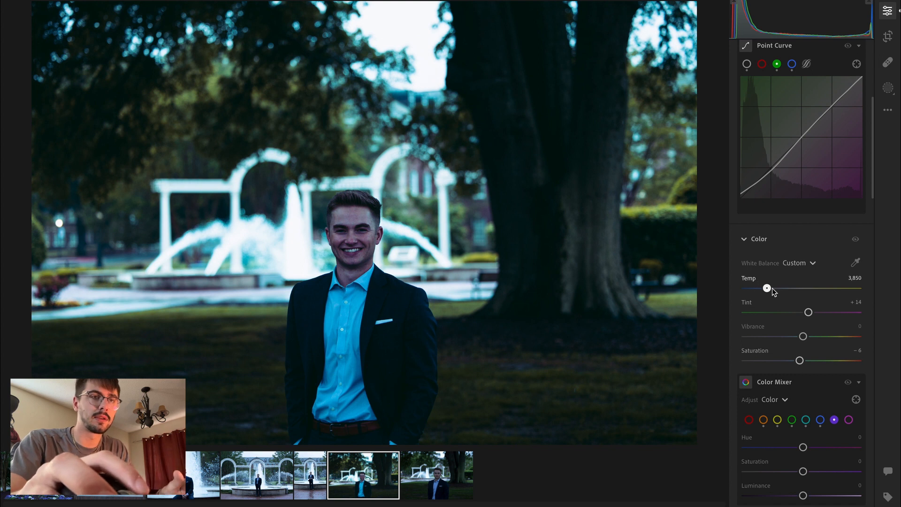
drag(773, 288, 777, 289)
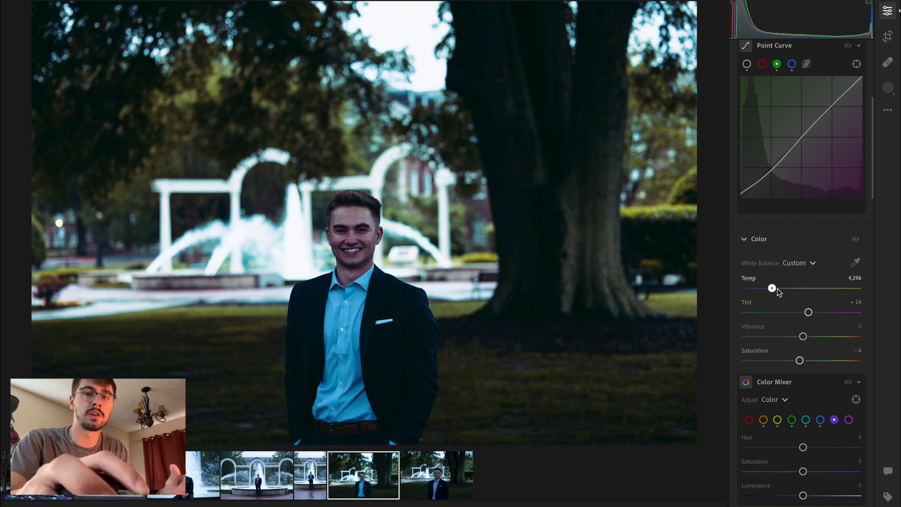
drag(777, 289, 785, 291)
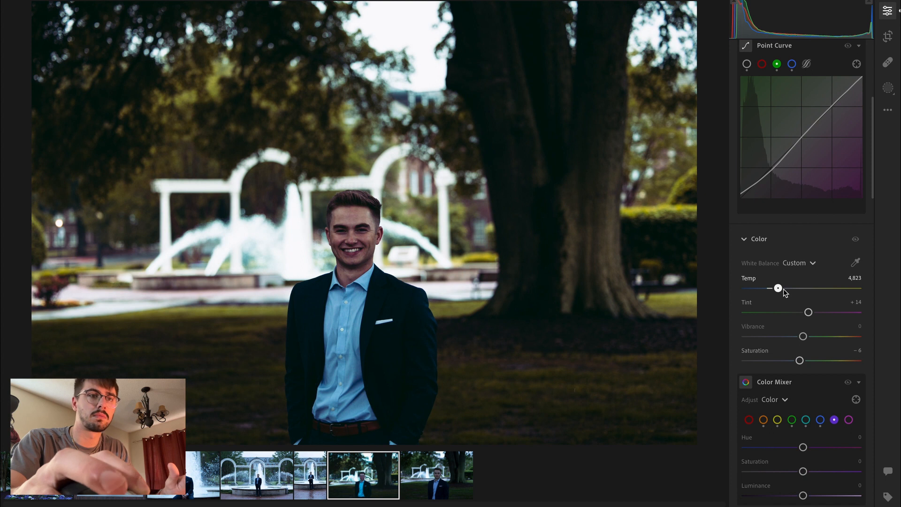
Set the portrait's color temperature to 5,005 and lower the overall saturation to −16
drag(784, 289, 785, 290)
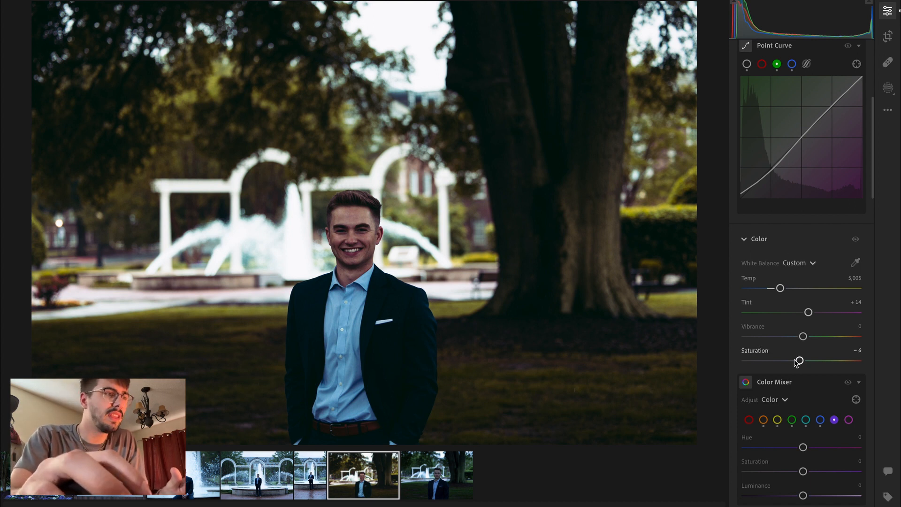
drag(800, 362, 795, 364)
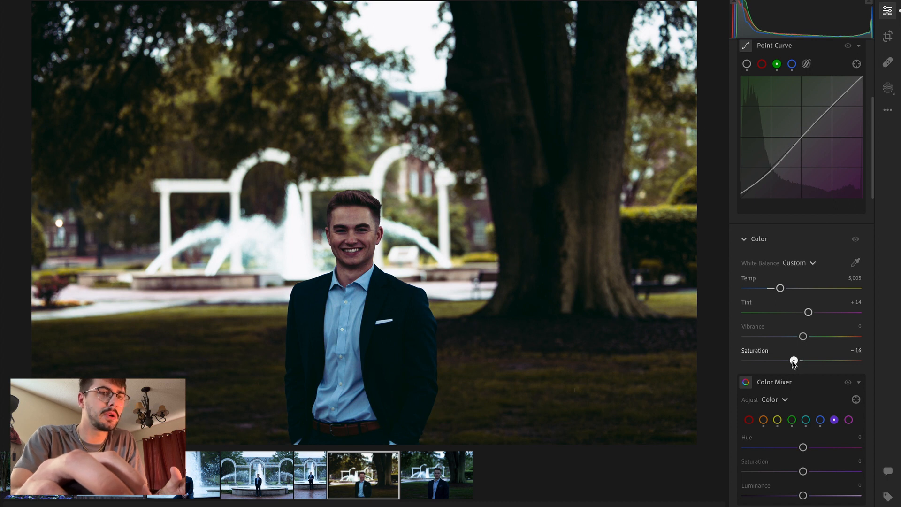
Set the green hue in the Color Mixer to −15 and compare the portrait with the mixer off and on
scroll(825, 368, down, 3)
click(792, 307)
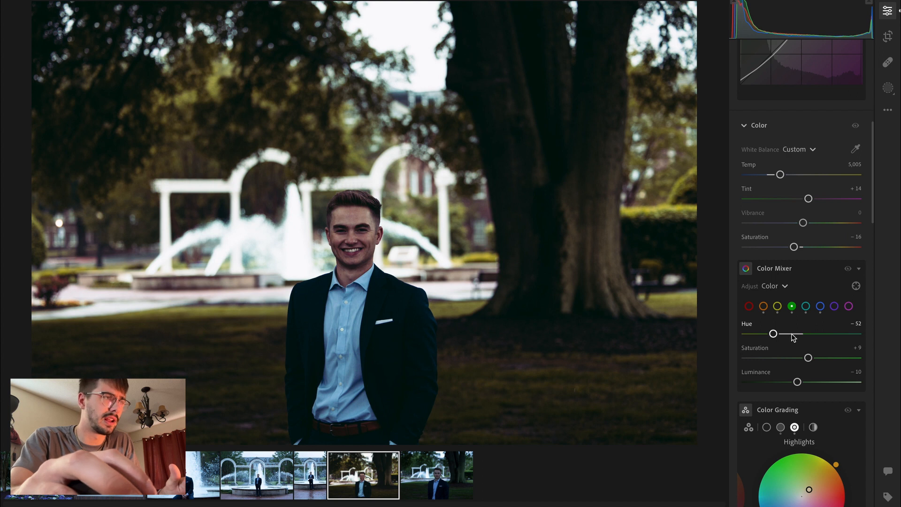
click(791, 334)
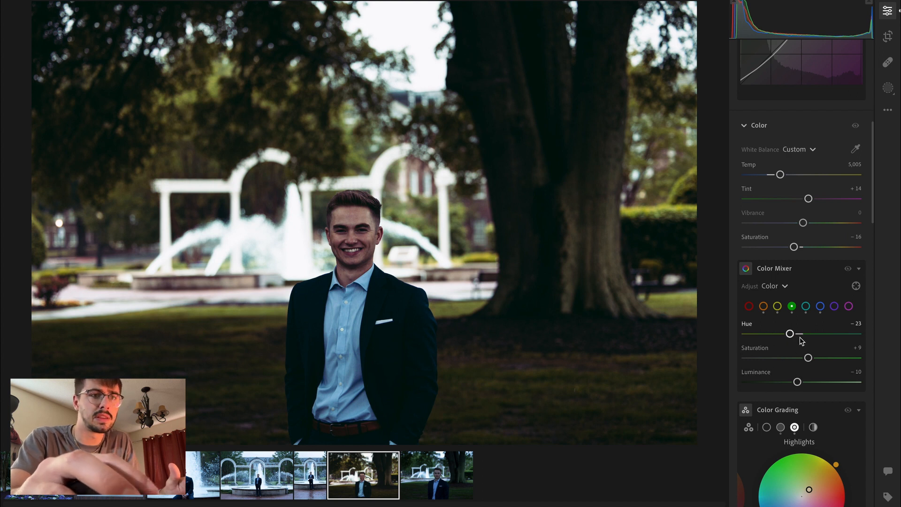
drag(793, 337, 796, 336)
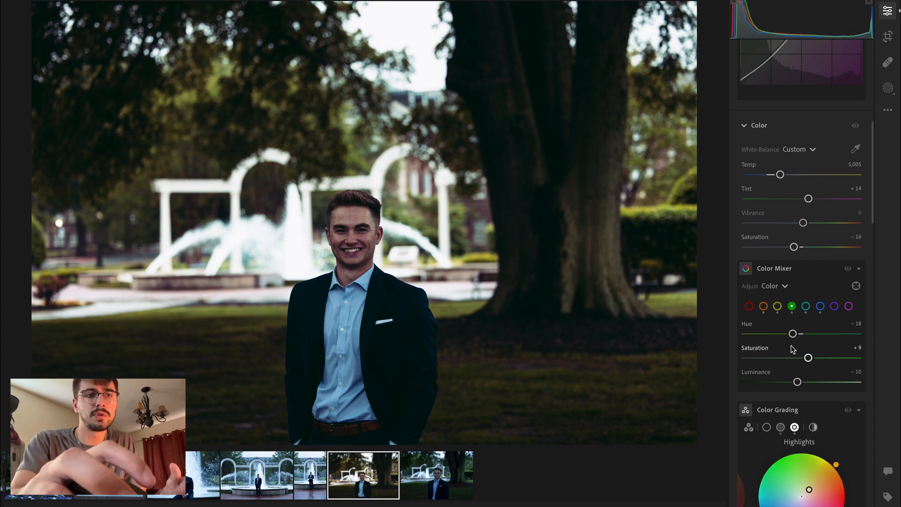
click(795, 334)
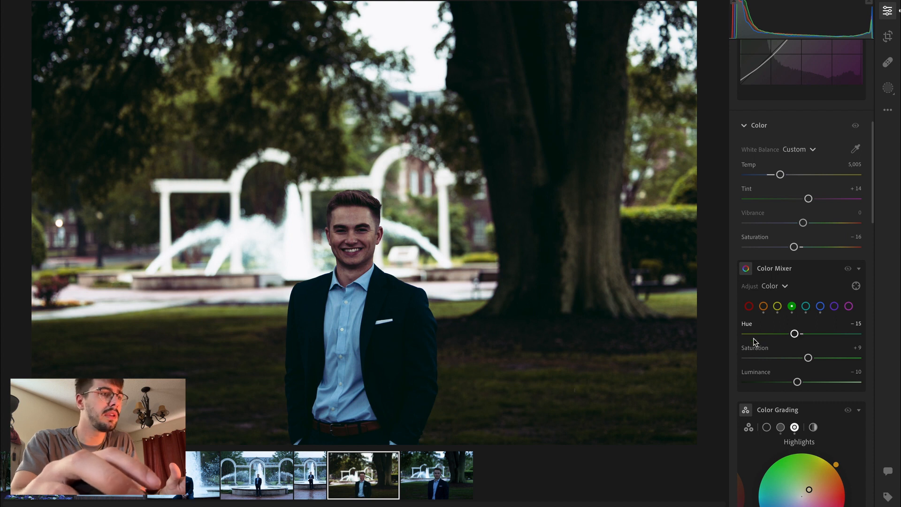
click(849, 270)
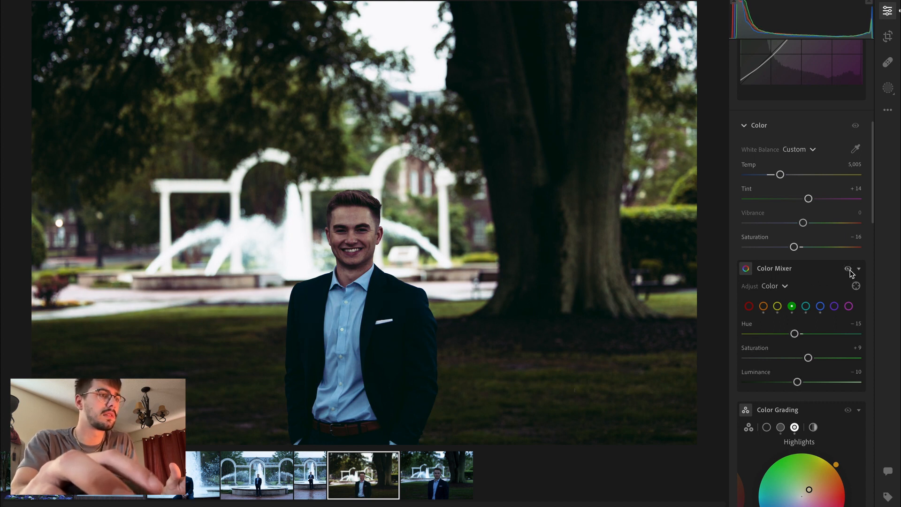
click(849, 269)
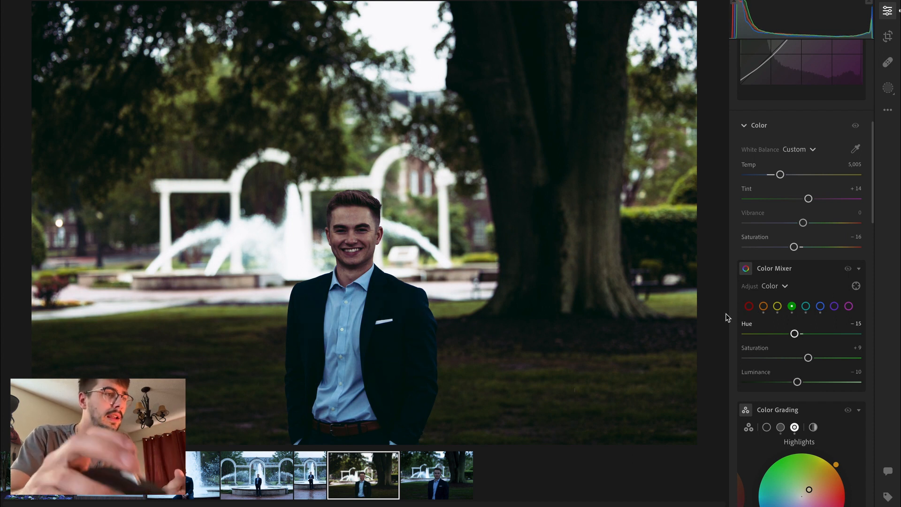
Adjust the orange range in the Color Mixer to saturation +8 and luminance +4
click(763, 306)
mouse_move(804, 358)
mouse_down()
mouse_move(855, 358)
mouse_move(783, 350)
mouse_move(828, 355)
mouse_move(806, 363)
mouse_up()
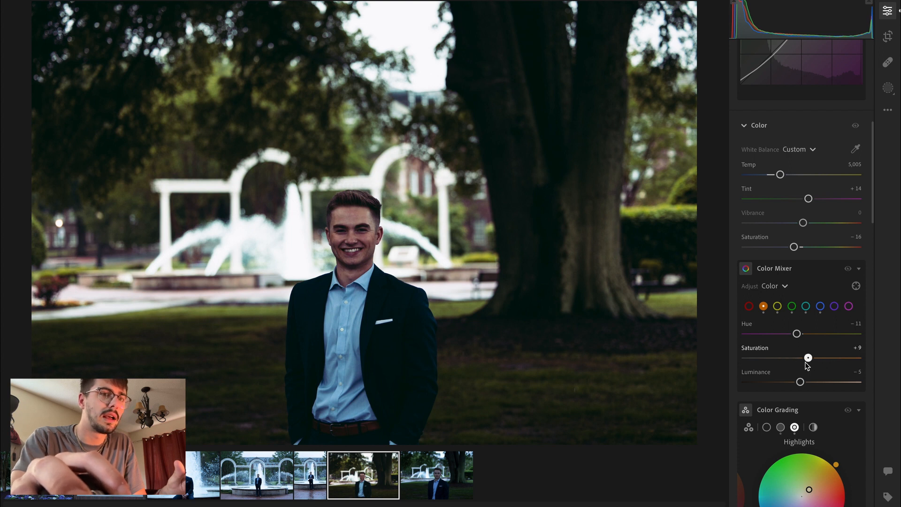
scroll(808, 366, down, 1)
scroll(806, 371, up, 2)
scroll(805, 371, down, 3)
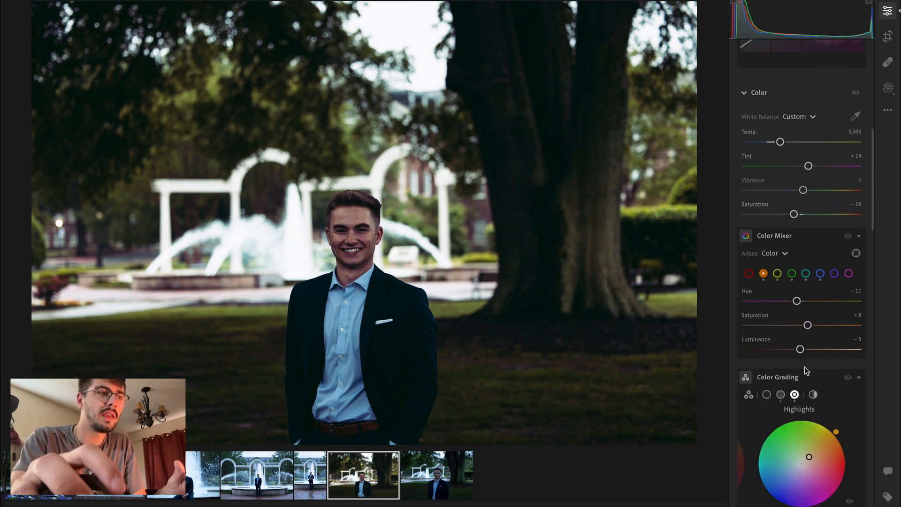
mouse_move(801, 350)
mouse_down()
mouse_move(827, 356)
mouse_move(799, 353)
mouse_move(806, 352)
mouse_up()
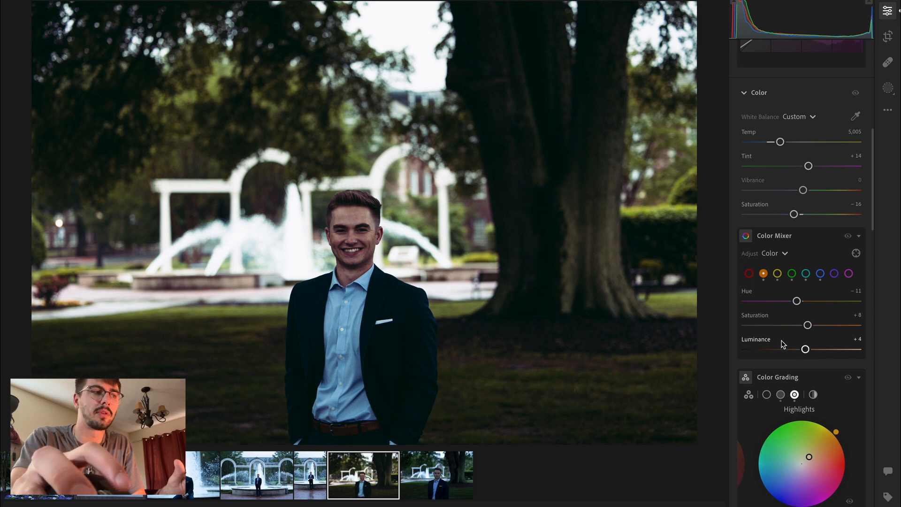
Try the yellow range at hue −100 and saturation +100, and inspect the foliage and building behind the man up close
click(775, 278)
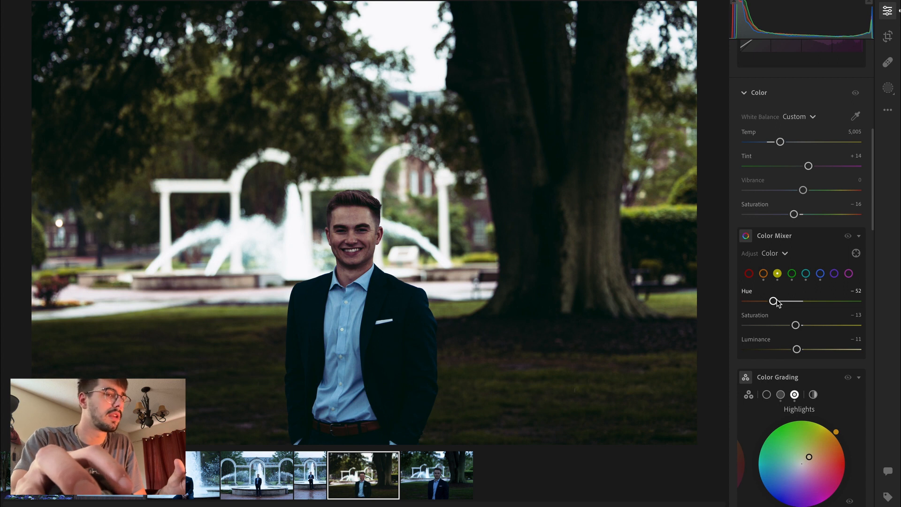
drag(796, 325, 900, 347)
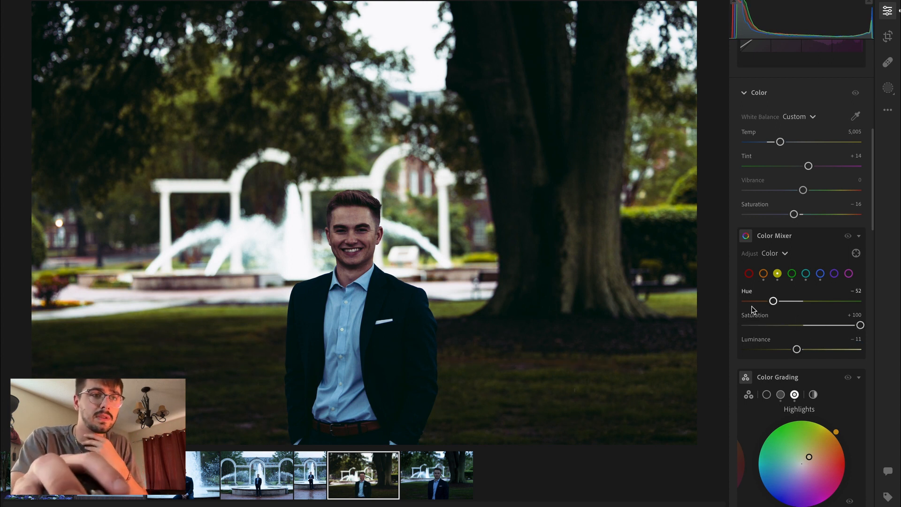
drag(772, 305, 718, 314)
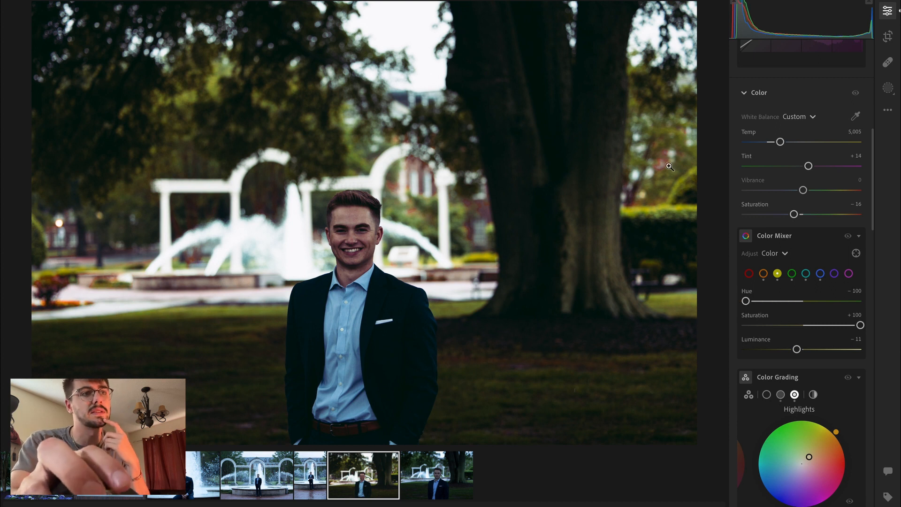
click(705, 168)
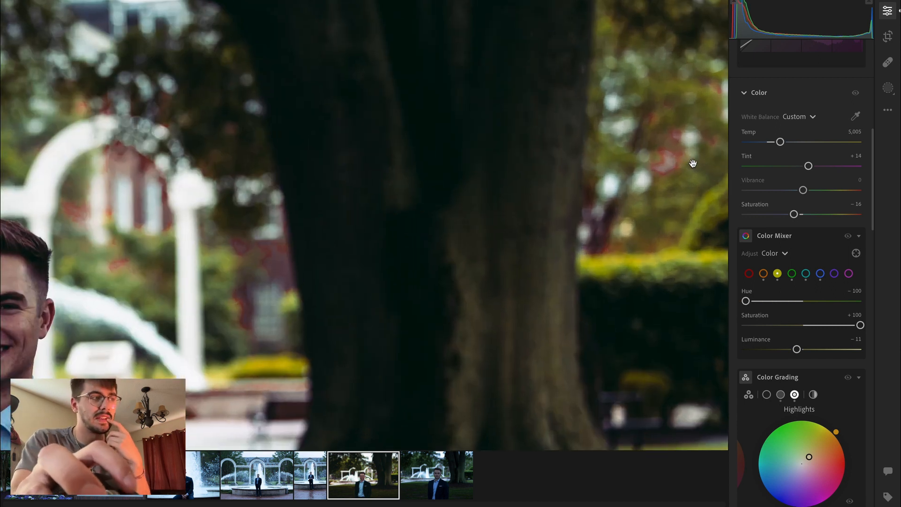
drag(233, 247, 371, 260)
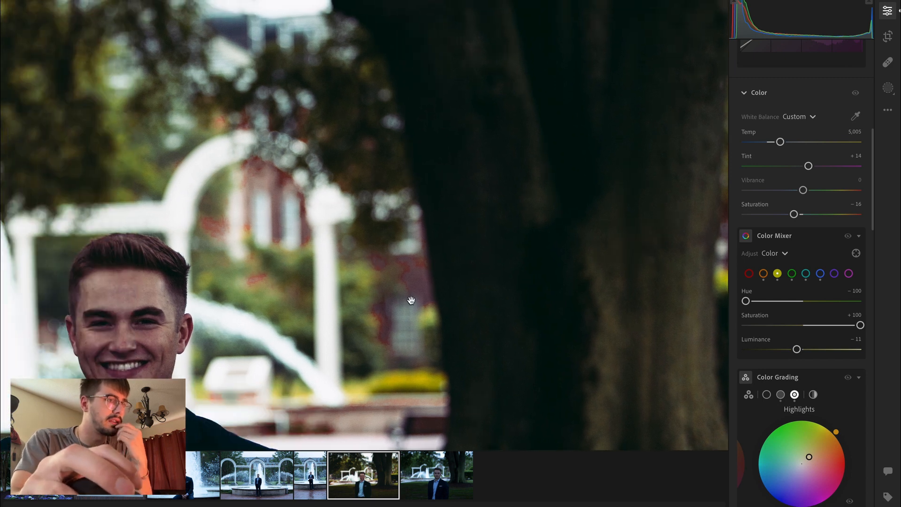
click(334, 240)
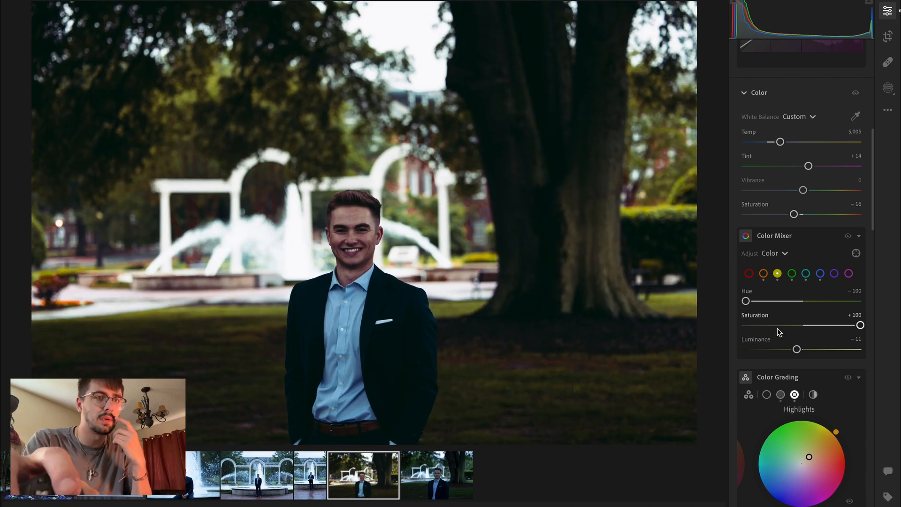
Set the yellow range in the Color Mixer to hue −17 and saturation +24
click(782, 301)
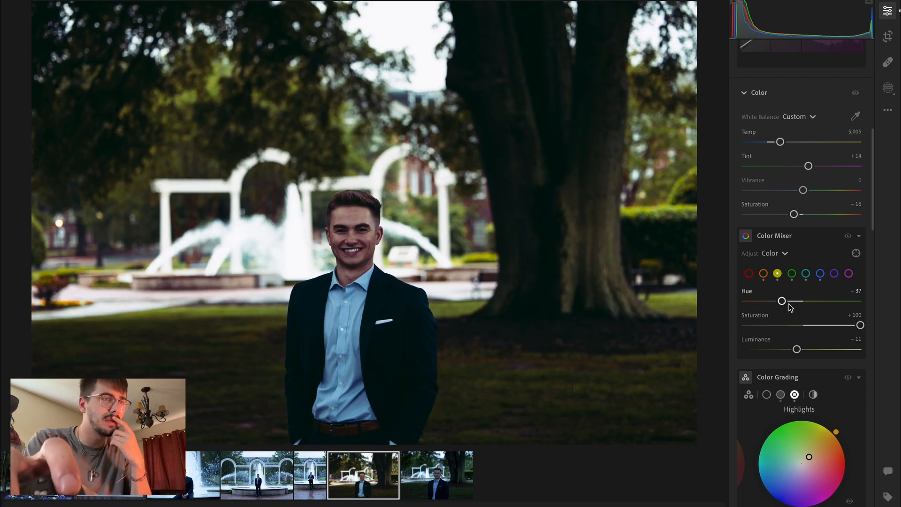
drag(789, 304, 794, 303)
click(817, 325)
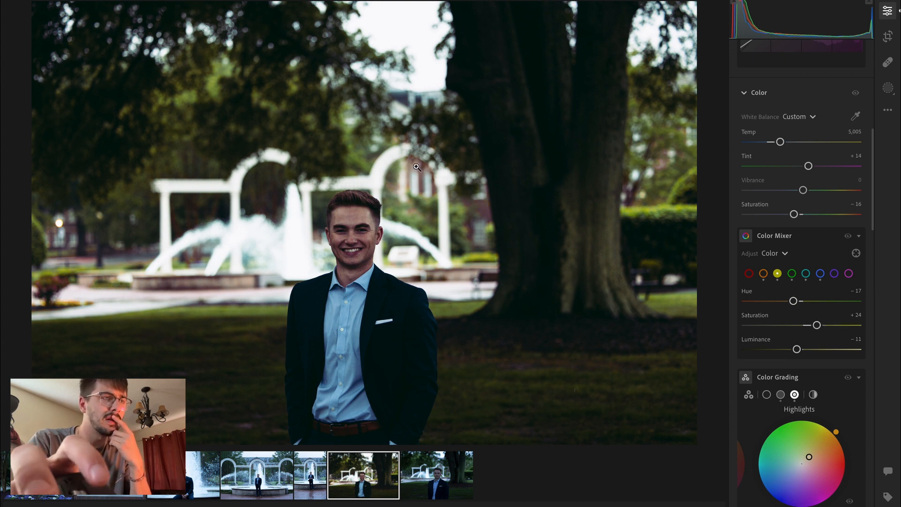
Reduce the red saturation in the Color Mixer to −11 while viewing the man and brick building up close
click(451, 209)
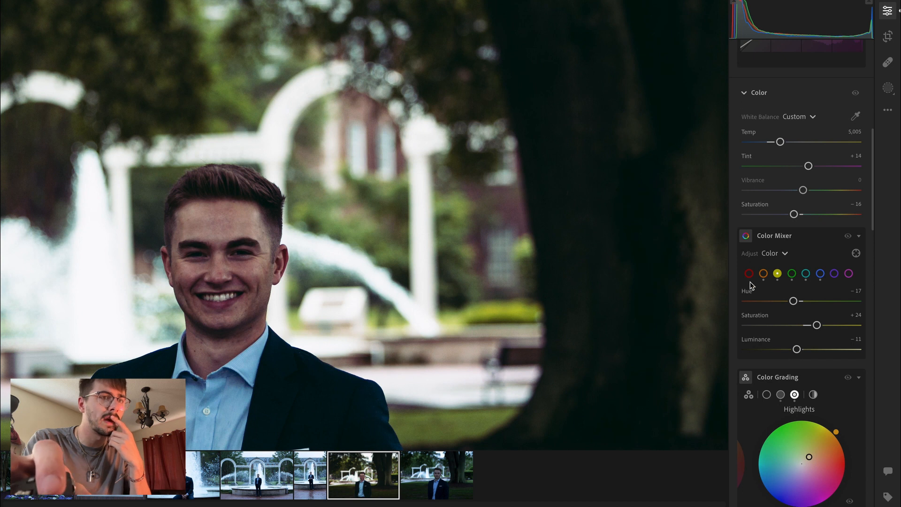
click(749, 274)
mouse_move(803, 325)
mouse_down()
mouse_move(734, 325)
mouse_move(797, 325)
mouse_up()
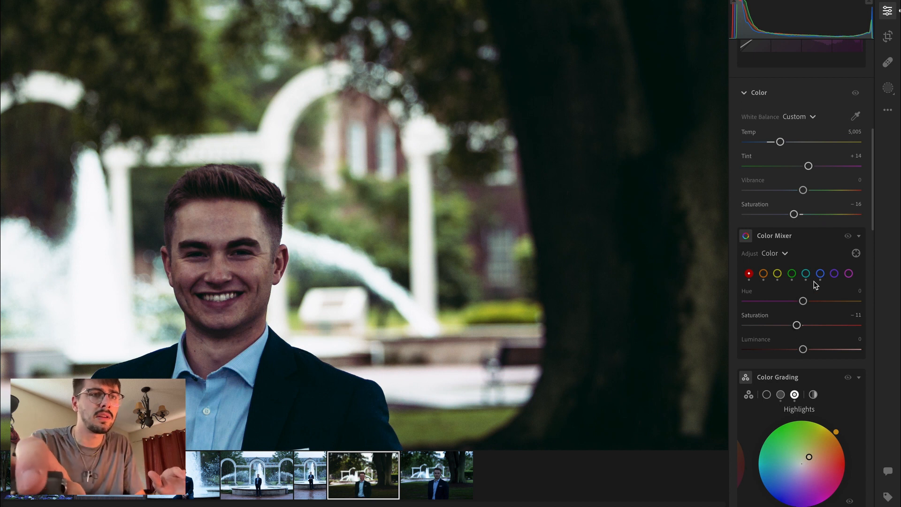
click(570, 248)
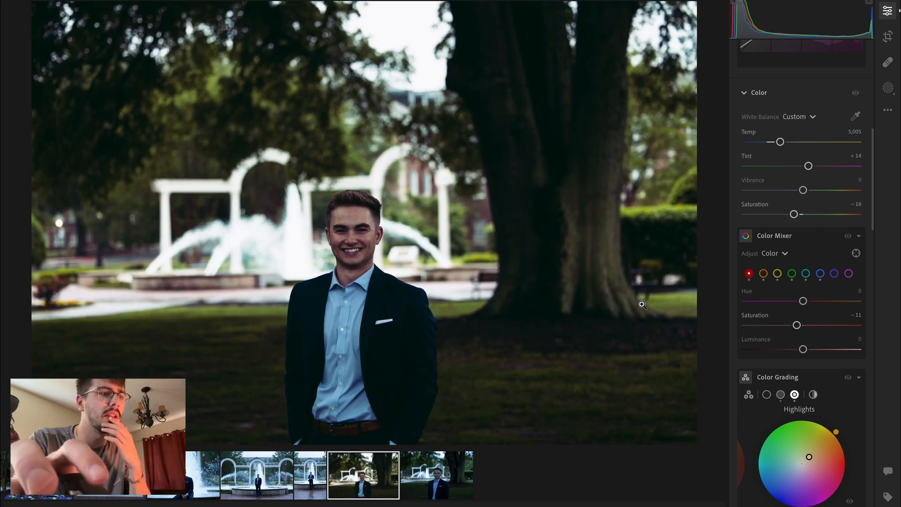
Compare the portrait with the Color Mixer off and on, and examine the tree and background foliage up close
click(792, 274)
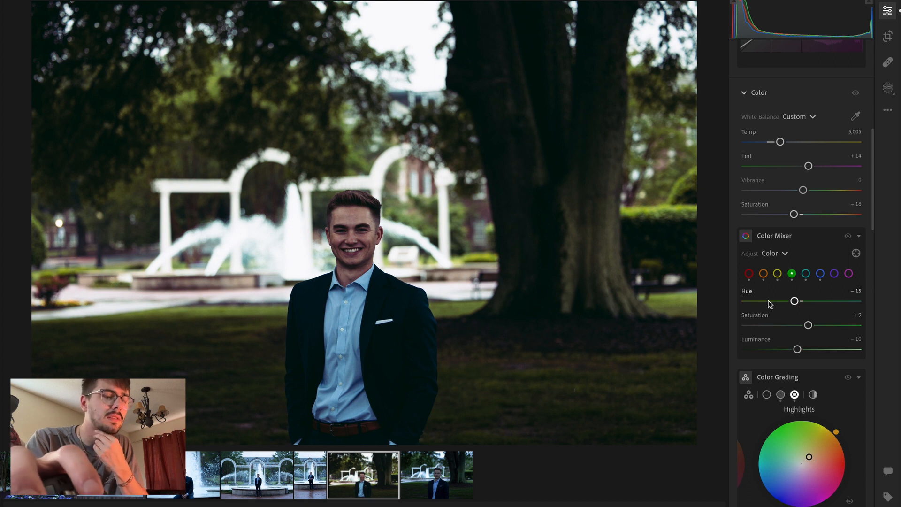
click(848, 237)
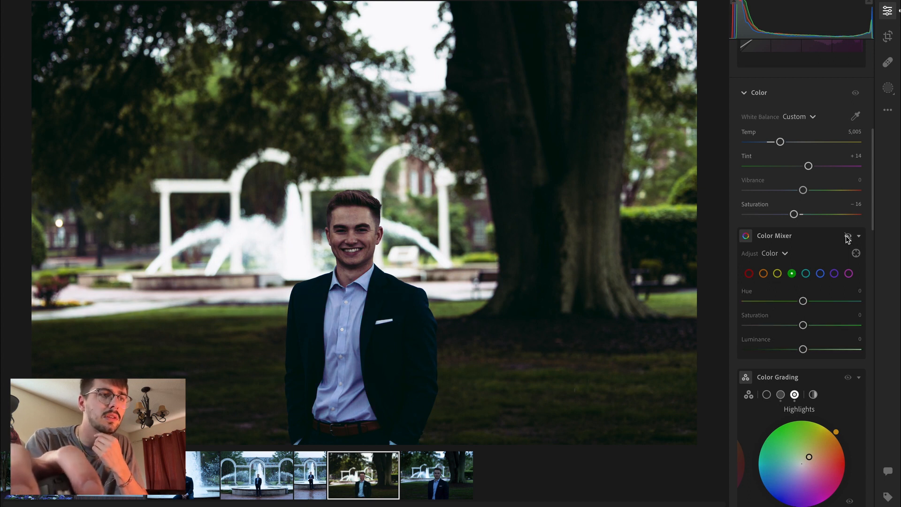
click(848, 236)
click(848, 236)
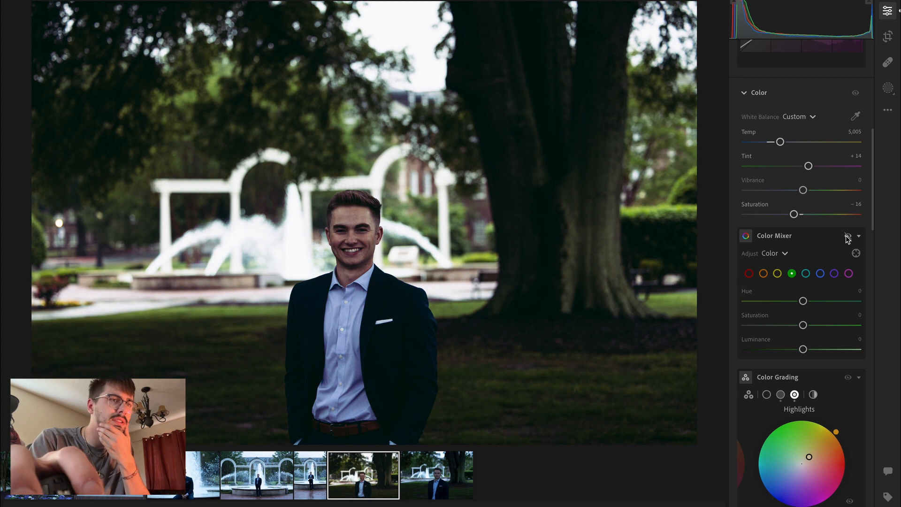
click(848, 237)
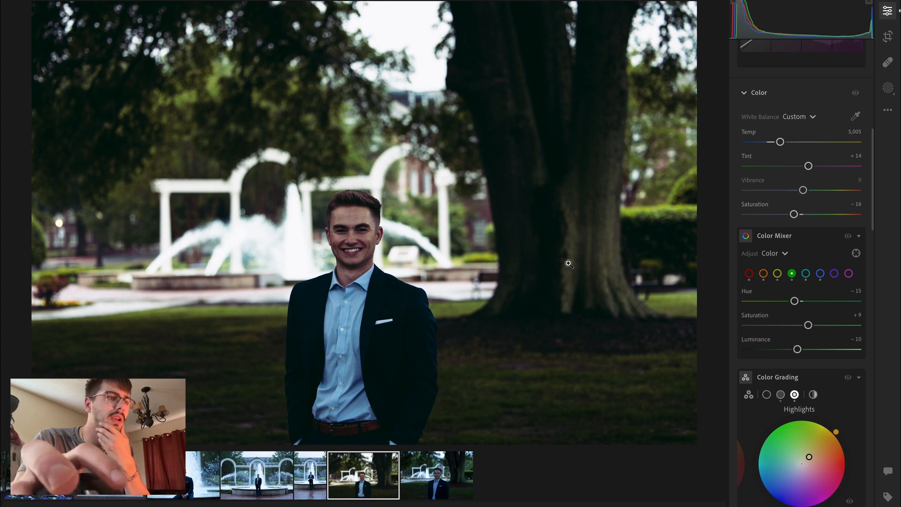
click(492, 229)
click(504, 187)
click(623, 198)
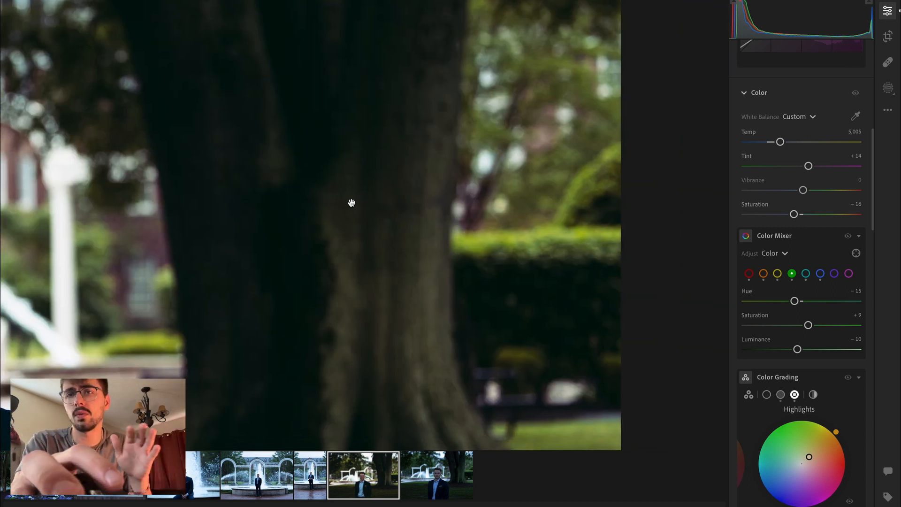
click(465, 228)
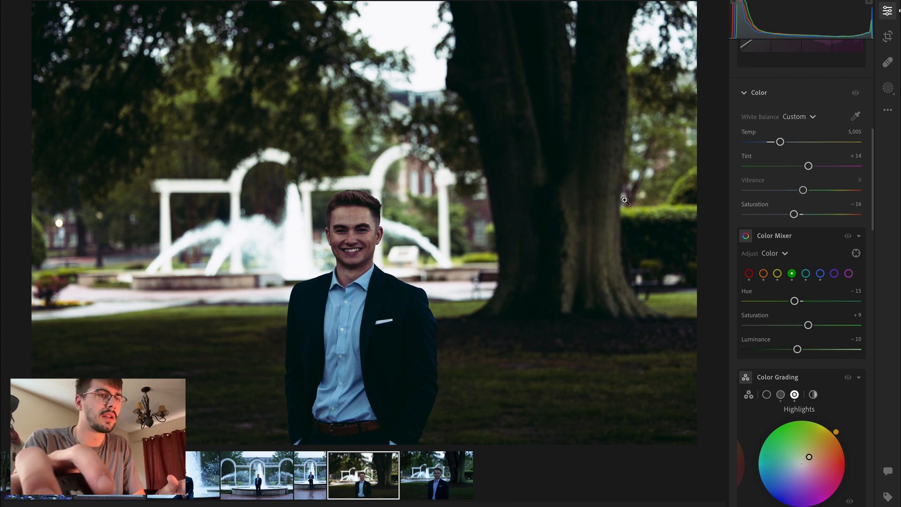
Shift the aqua range in the Color Mixer to hue +16 and saturation +54
scroll(752, 305, down, 2)
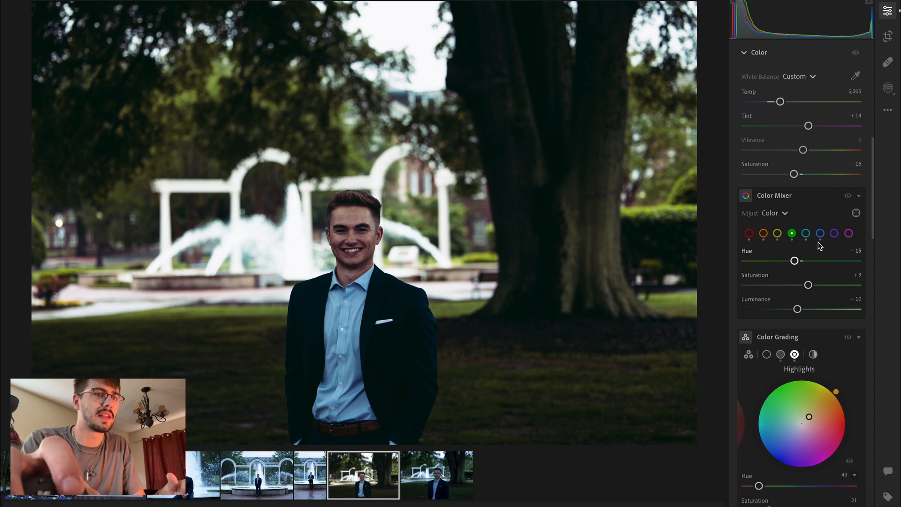
click(805, 233)
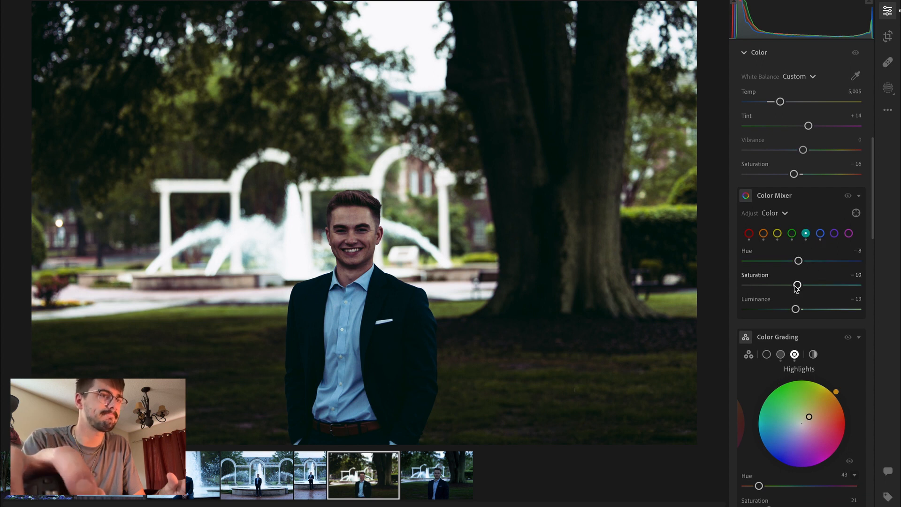
drag(797, 285, 900, 317)
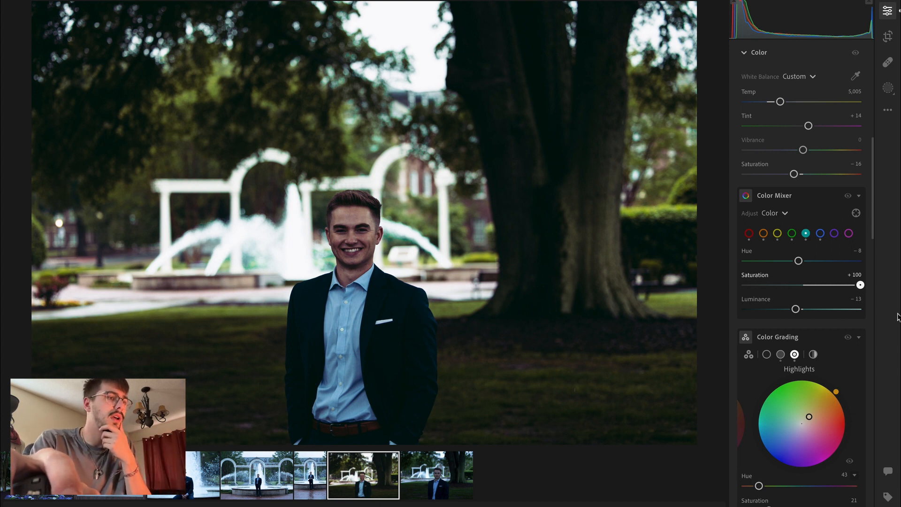
drag(898, 317, 815, 306)
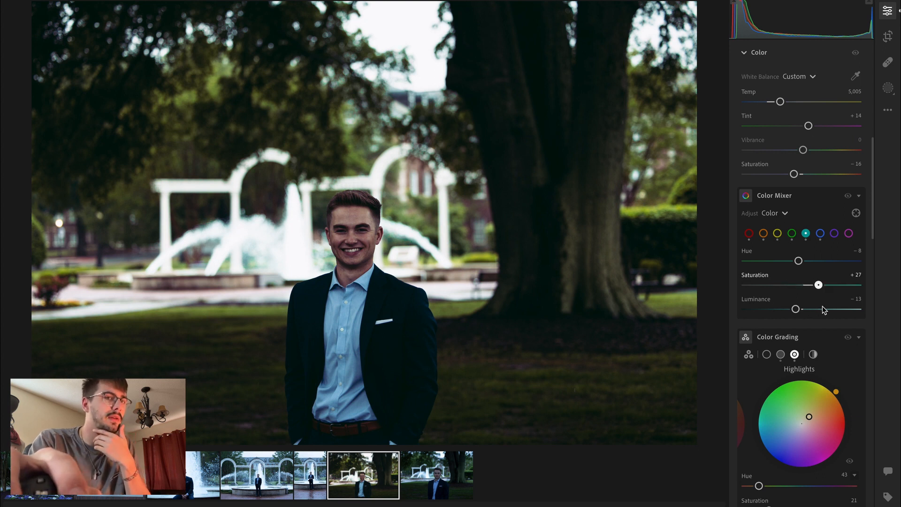
drag(799, 261, 810, 288)
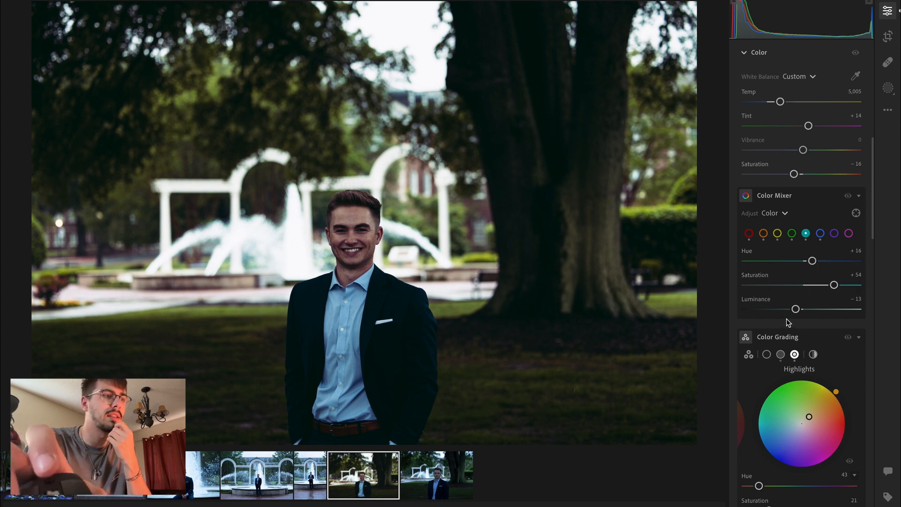
Compare the portrait with the Color Mixer off and on, and set the aqua saturation to +25
click(849, 199)
click(849, 199)
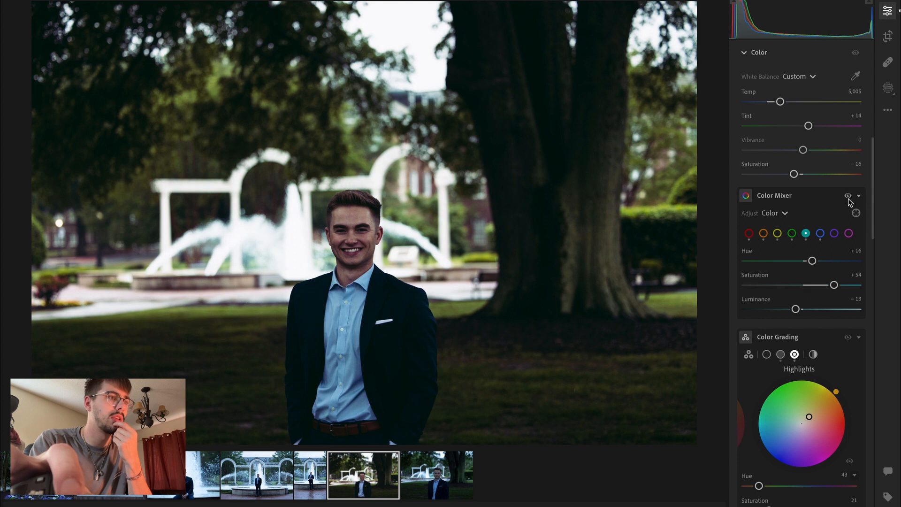
click(817, 287)
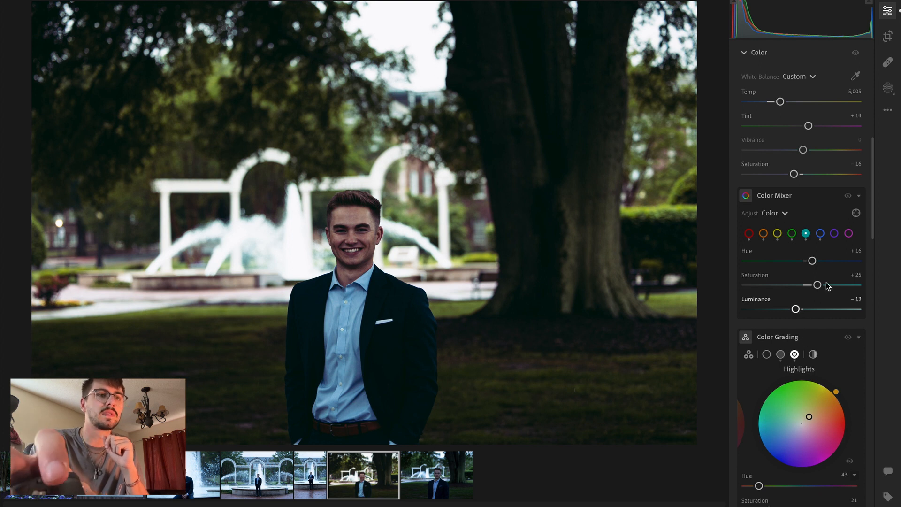
Shift the blue range in the Color Mixer to hue −21 and saturation +21
click(820, 234)
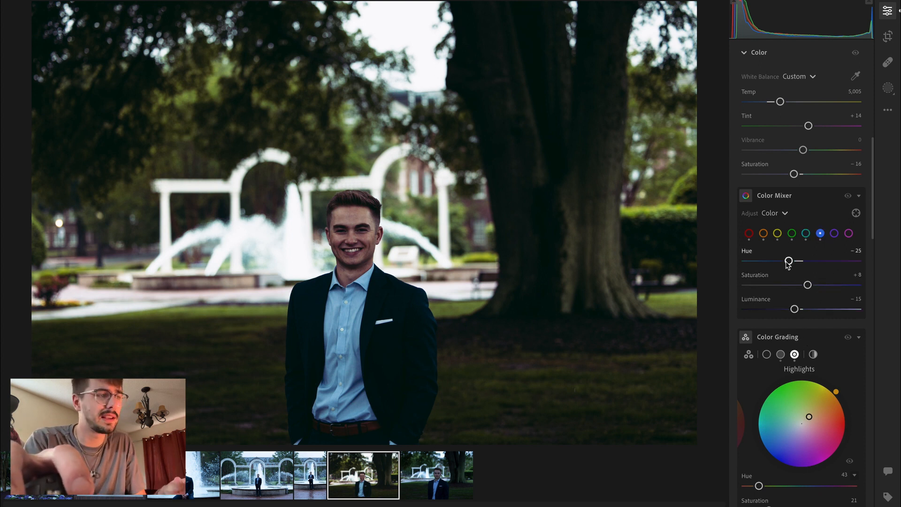
drag(789, 265, 816, 285)
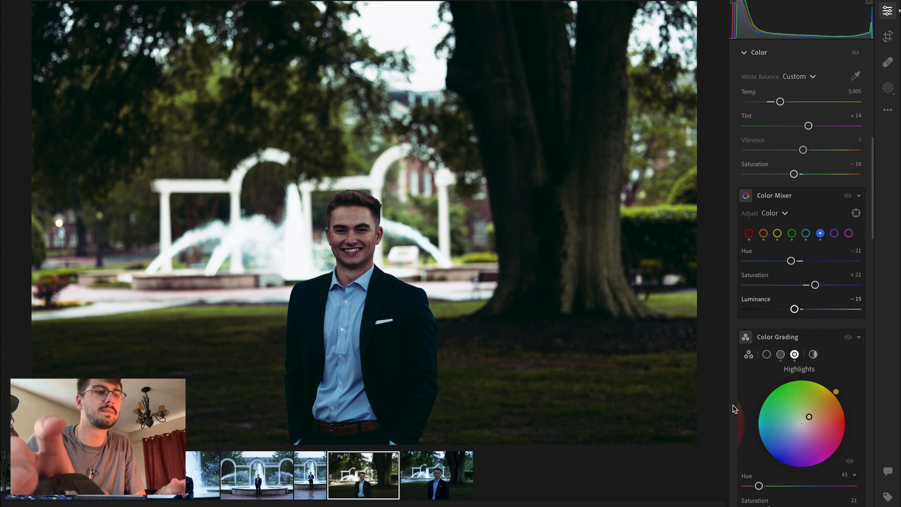
scroll(800, 337, down, 1)
scroll(800, 338, down, 1)
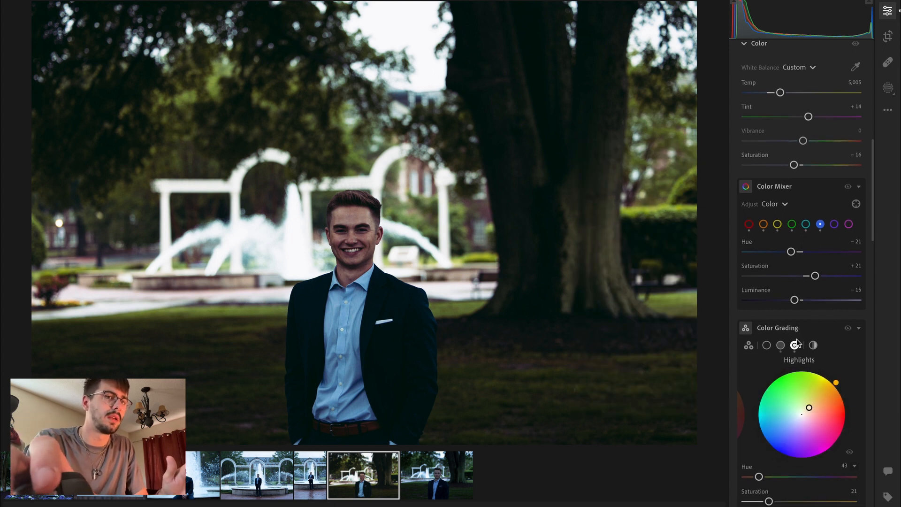
Compare the portrait with the Color Mixer off and on, and review the aqua and blue range settings
click(850, 186)
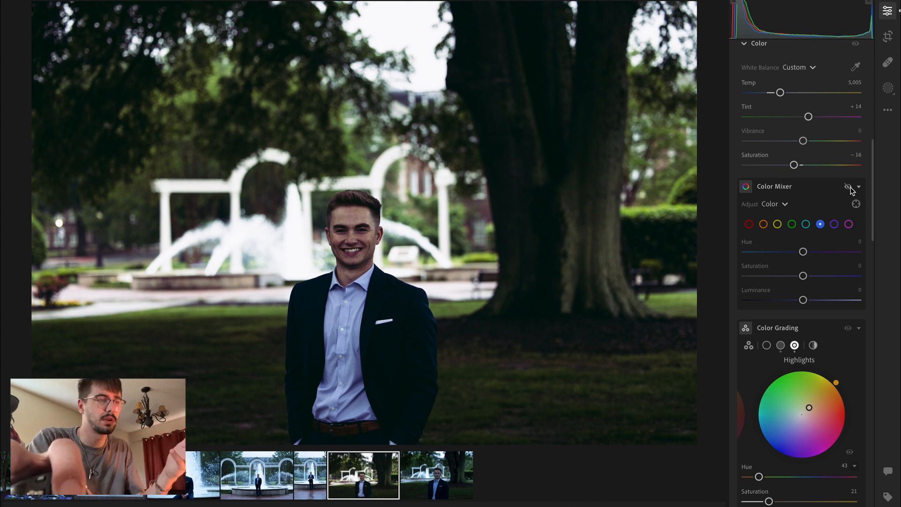
click(852, 189)
scroll(834, 226, up, 1)
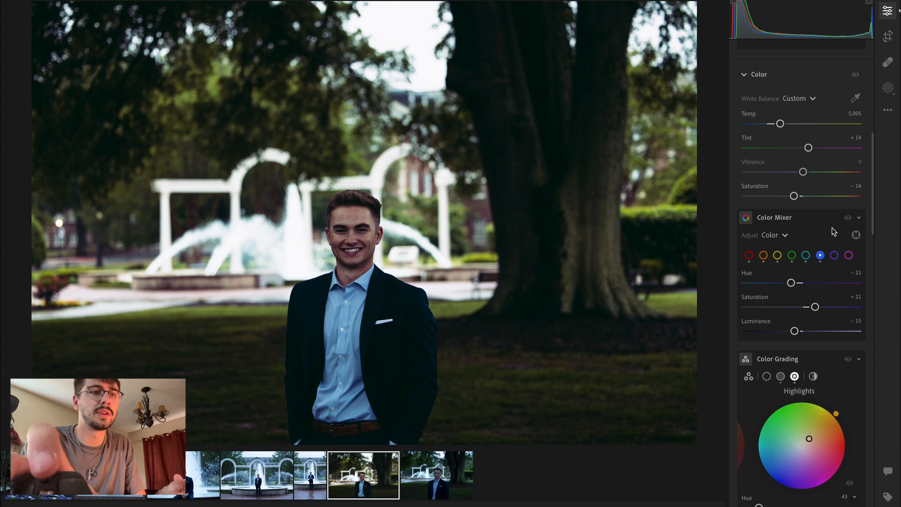
scroll(815, 280, down, 2)
scroll(815, 280, down, 1)
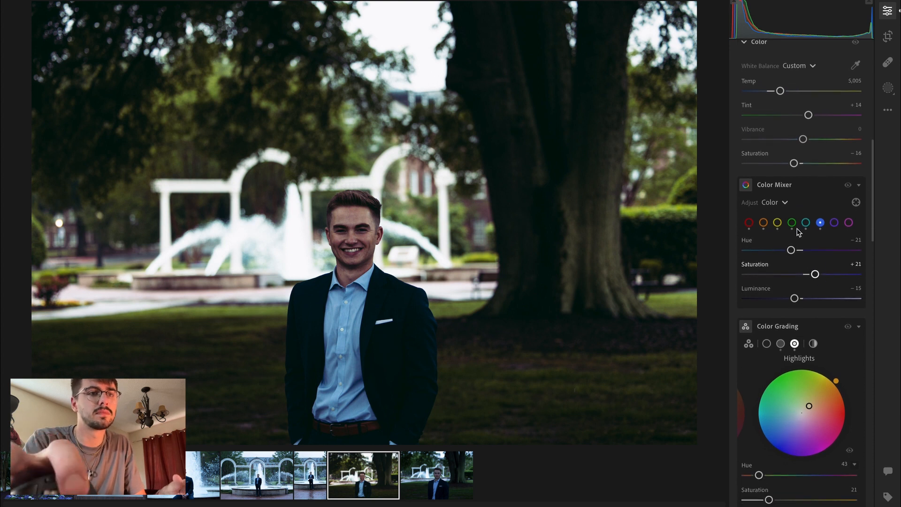
click(806, 223)
click(820, 222)
scroll(836, 264, down, 2)
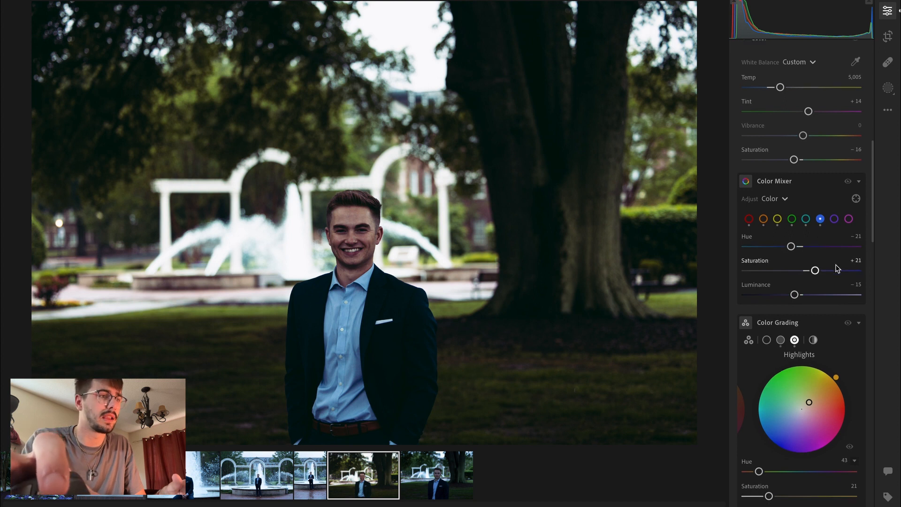
Set the Global color grade to hue 35, saturation 9 and luminance +36, comparing the portrait with Color Grading off and on
scroll(838, 266, down, 1)
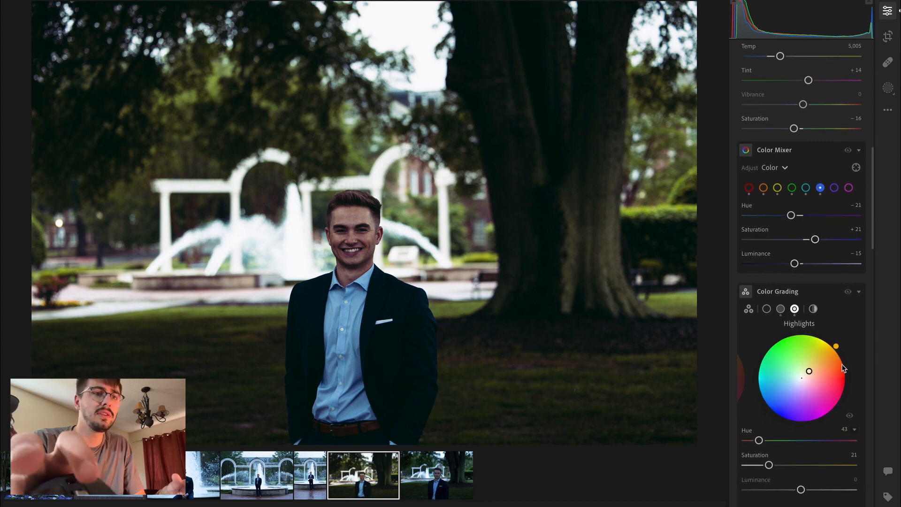
scroll(830, 355, down, 5)
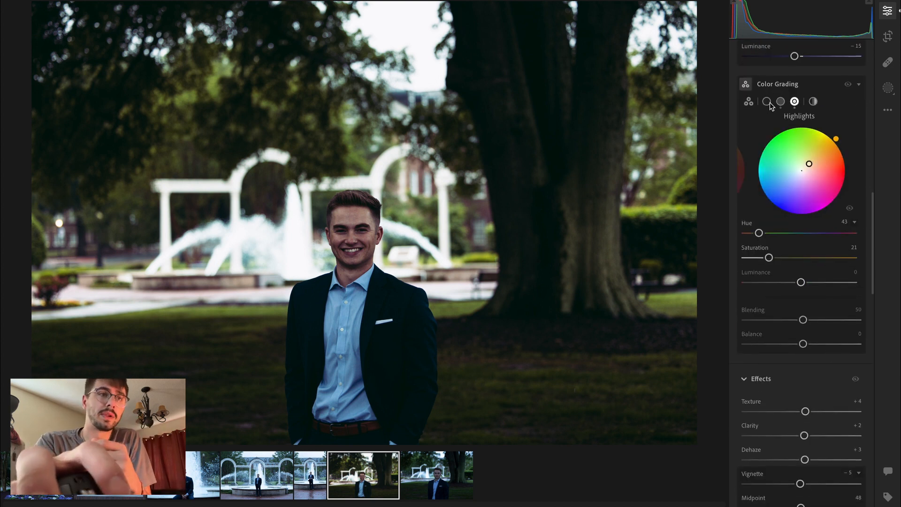
click(813, 102)
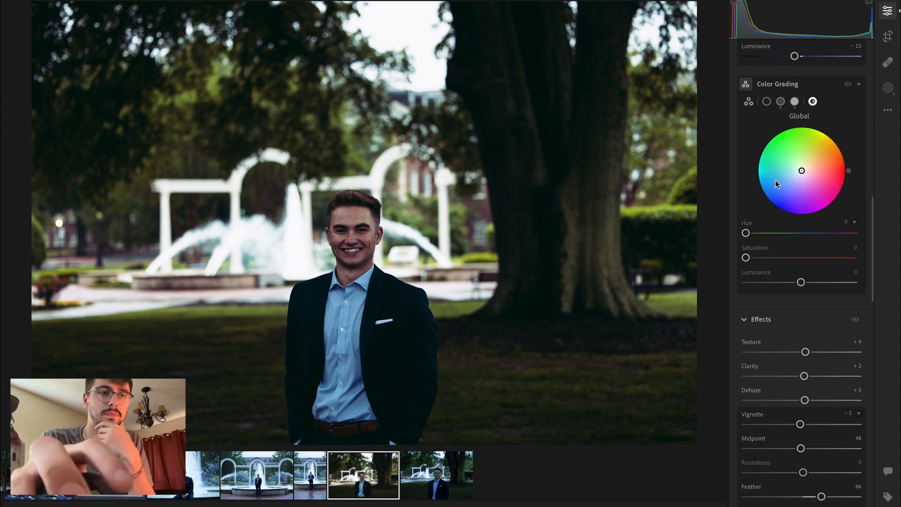
drag(803, 172, 805, 168)
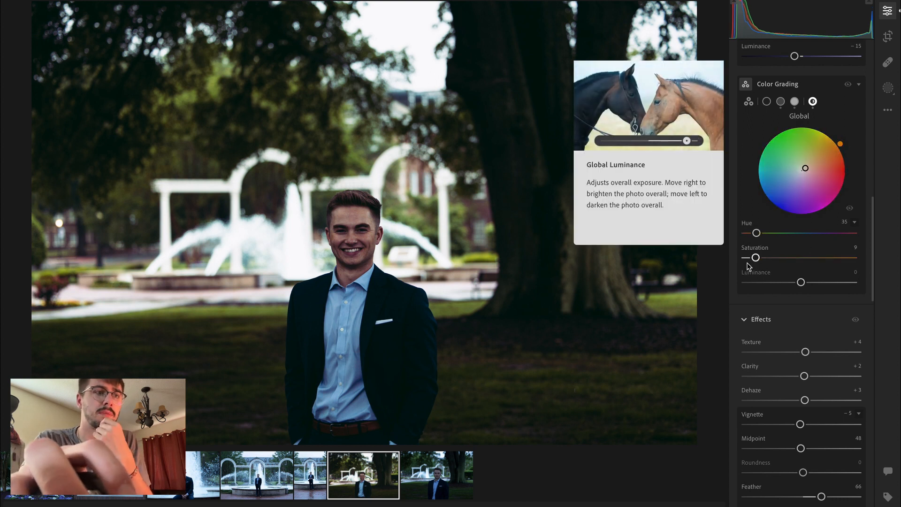
click(847, 85)
click(846, 84)
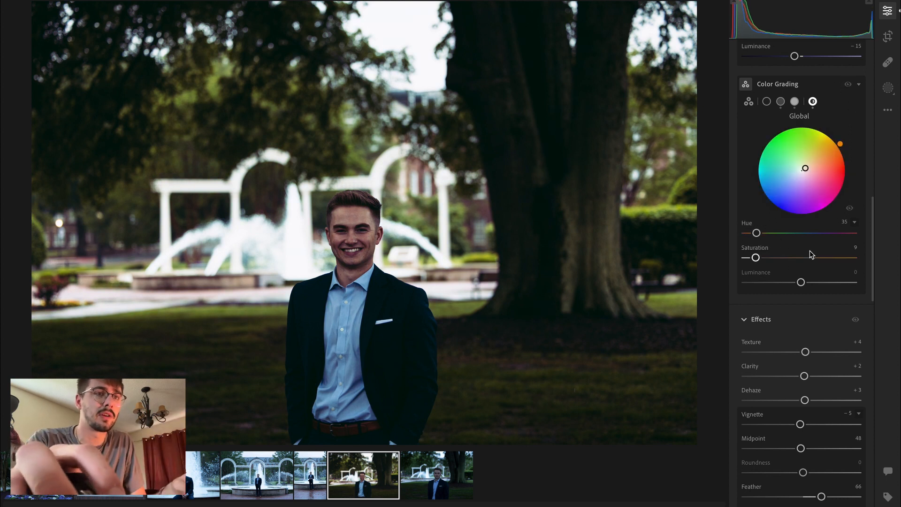
drag(801, 283, 823, 297)
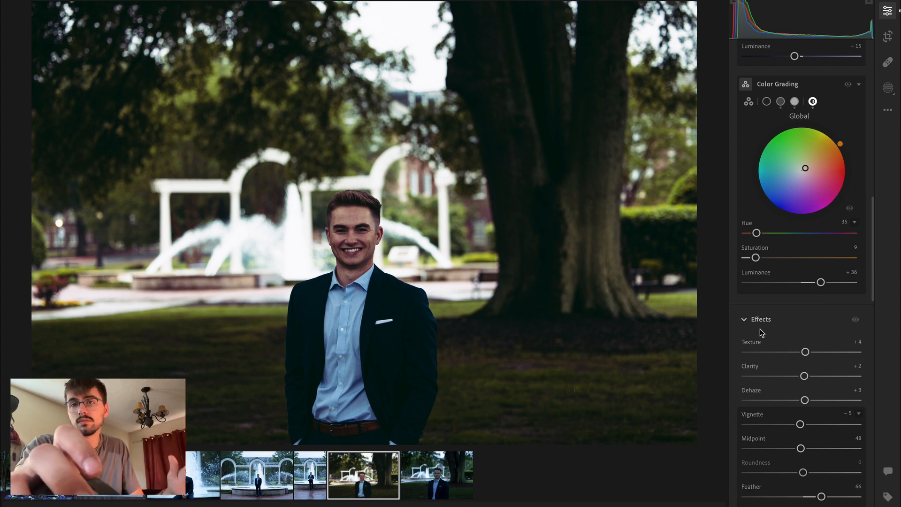
Tint the highlights in Color Grading with hue 40 and saturation 19
click(794, 101)
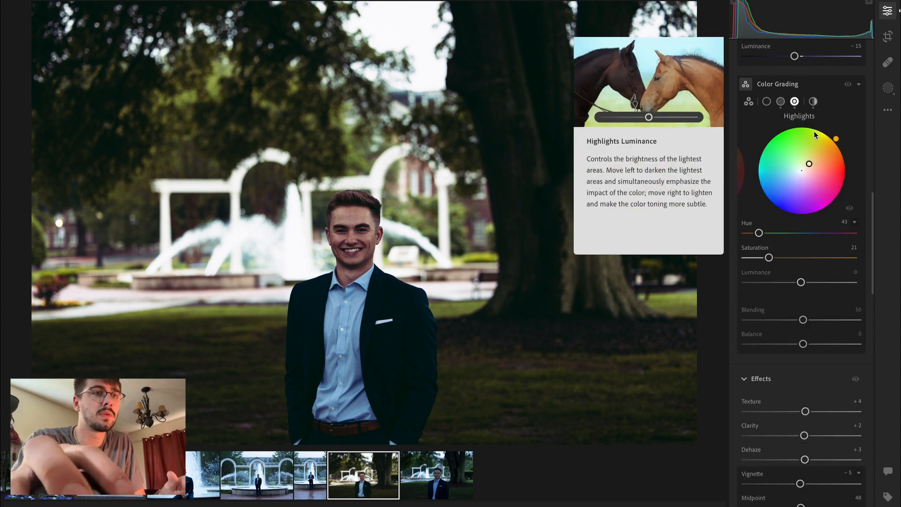
drag(836, 140, 838, 141)
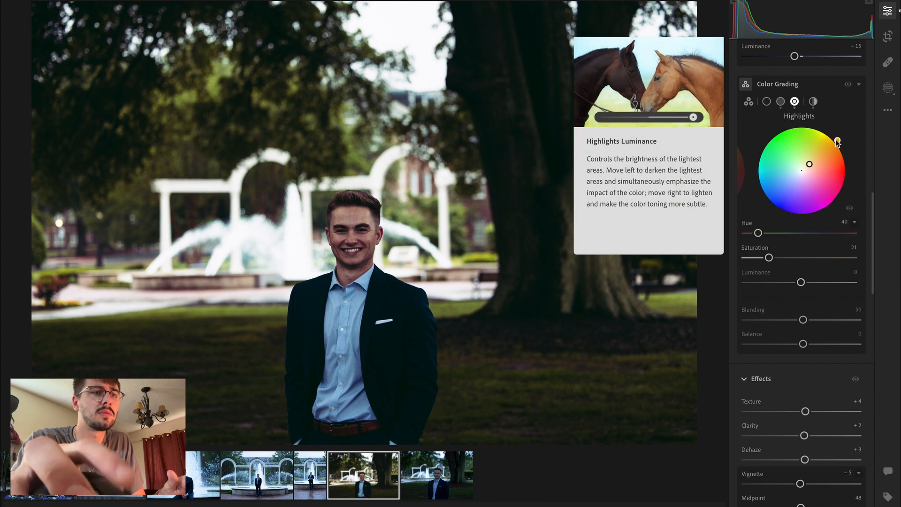
drag(770, 258, 767, 283)
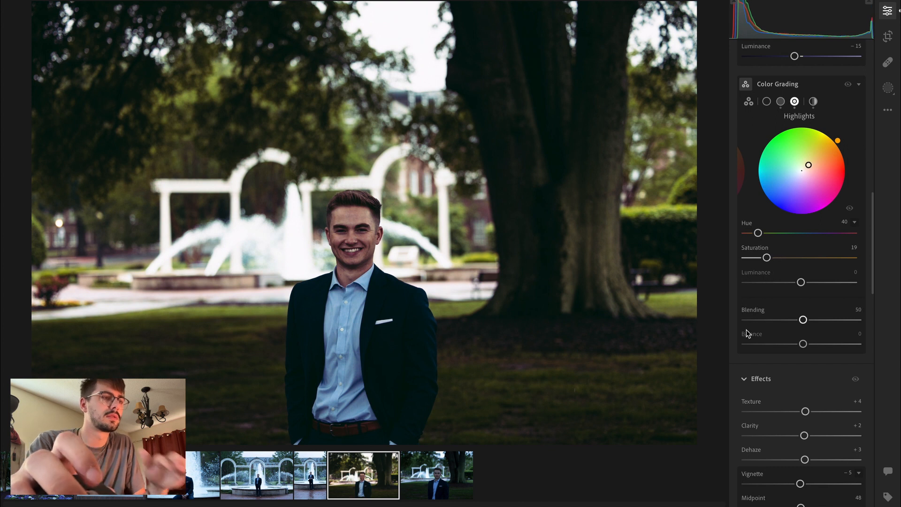
Tint the midtones in Color Grading with hue 56 and saturation 2
click(780, 101)
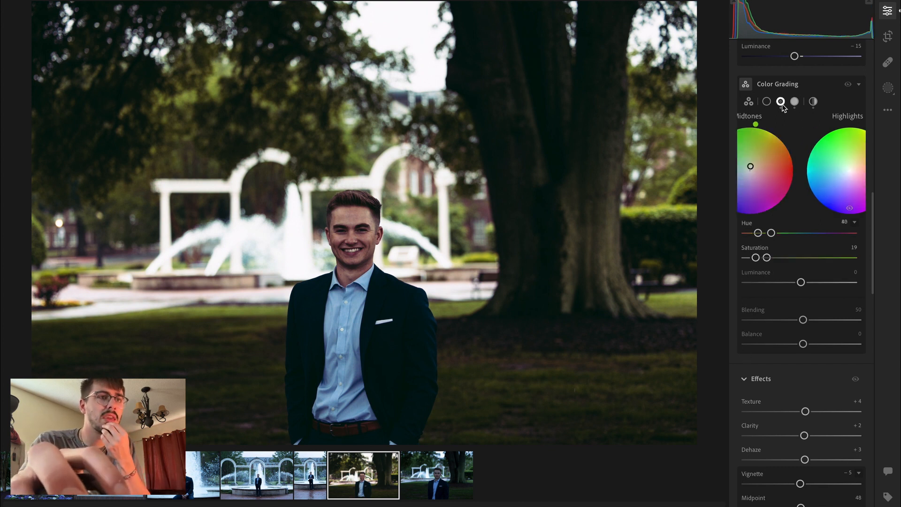
drag(806, 125, 833, 121)
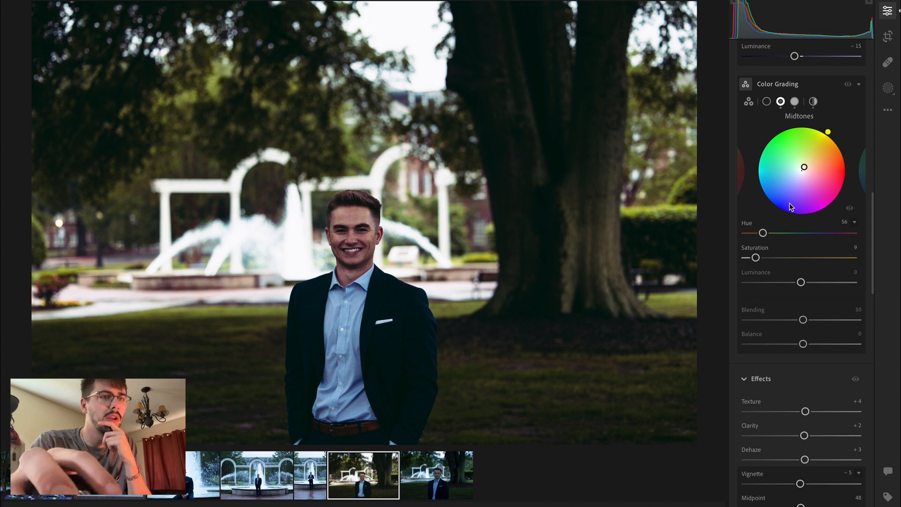
drag(756, 259, 748, 259)
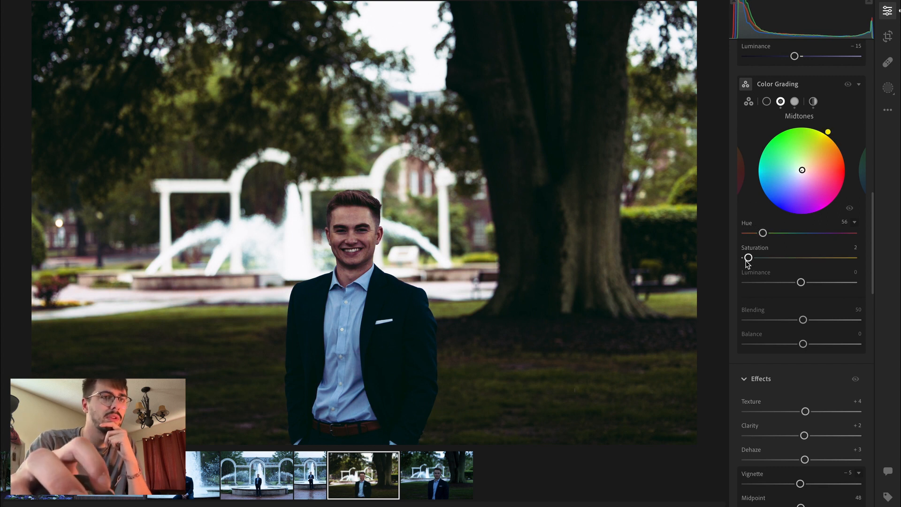
Tint the shadows in Color Grading with hue 244 and saturation 10, and compare the portrait with the grading off and on
click(768, 103)
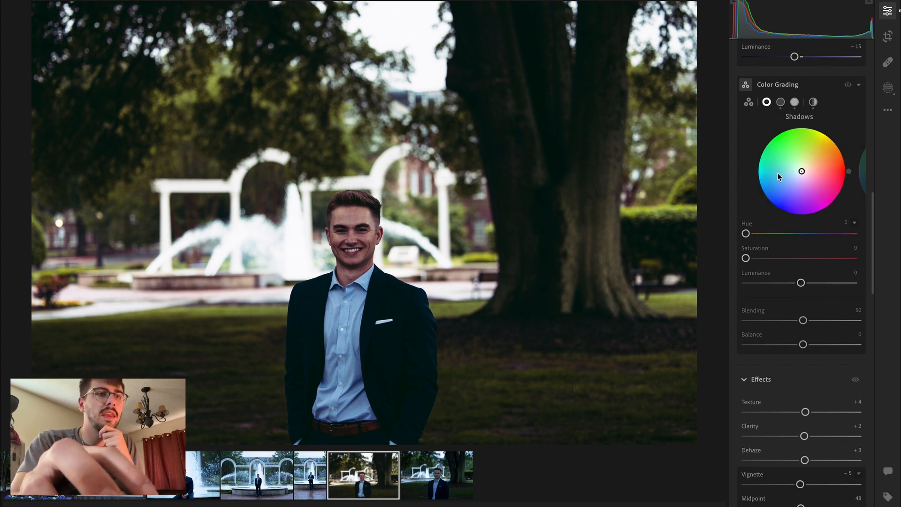
click(854, 174)
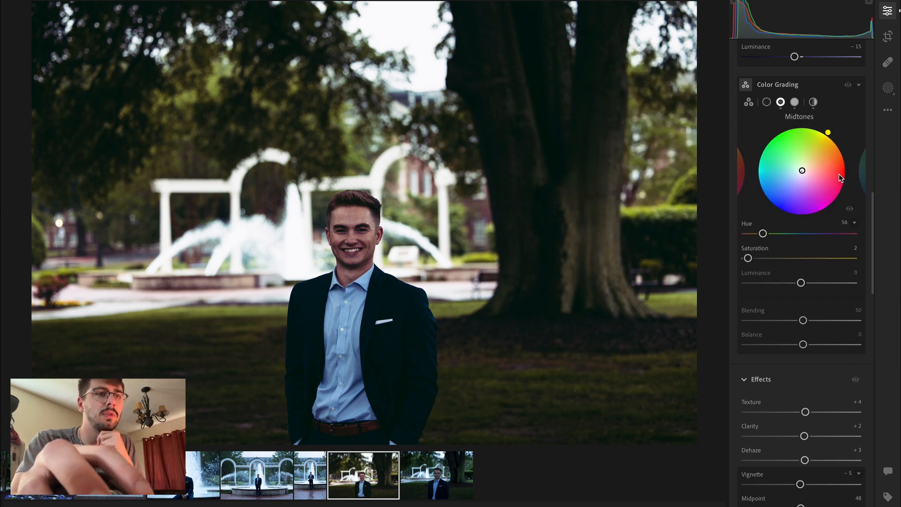
click(766, 103)
drag(850, 176, 760, 265)
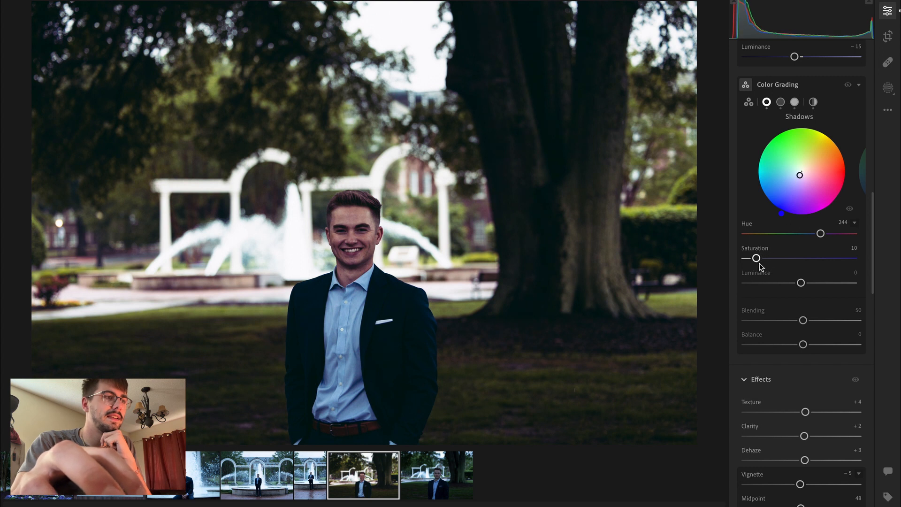
click(848, 86)
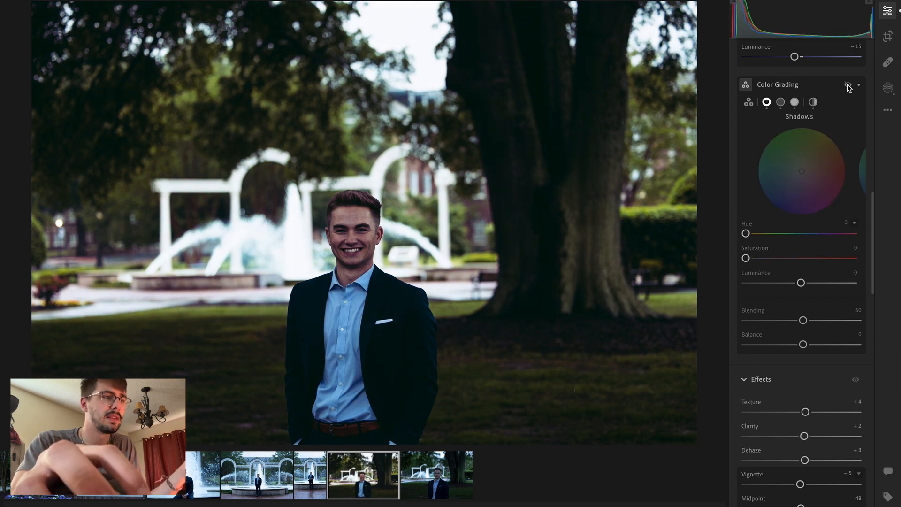
click(849, 85)
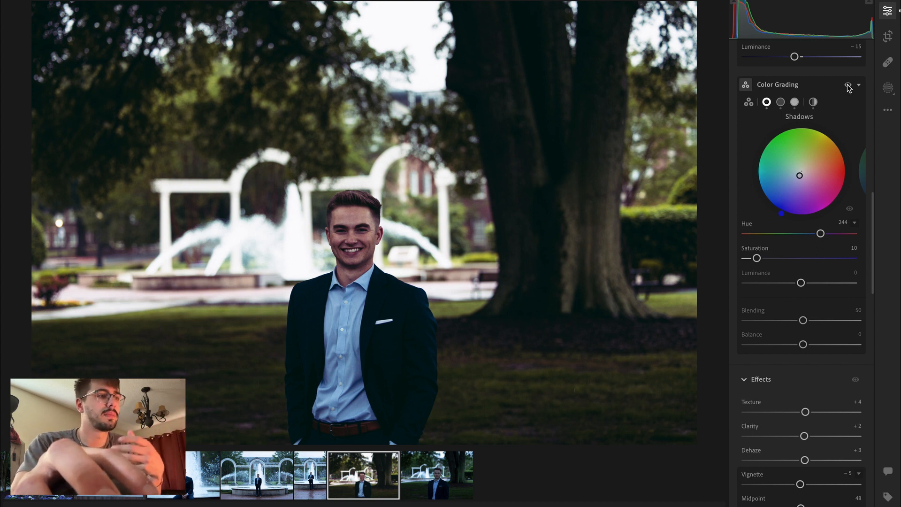
click(849, 86)
click(848, 86)
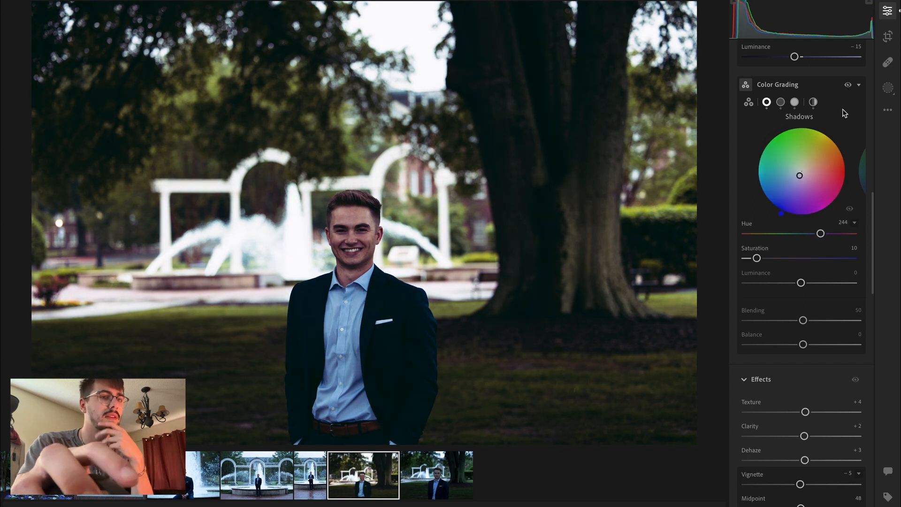
Set the Color Grading luminance to −11 for the shadows and +7 for the highlights, nudging up the midtones luminance as well
mouse_move(804, 285)
mouse_move(804, 286)
mouse_down()
mouse_move(826, 284)
mouse_move(798, 287)
mouse_up()
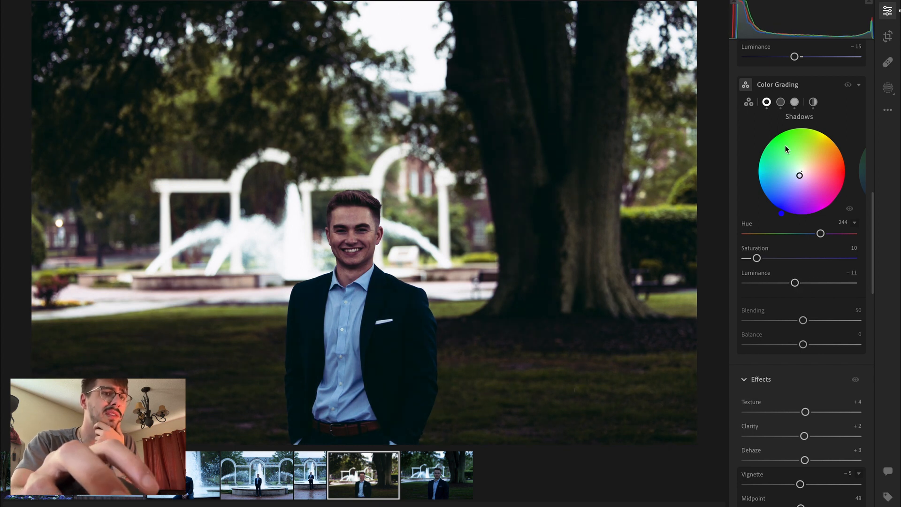
click(781, 102)
mouse_move(802, 285)
mouse_down()
mouse_move(820, 283)
mouse_move(785, 283)
mouse_move(812, 284)
mouse_move(804, 283)
mouse_up()
click(797, 104)
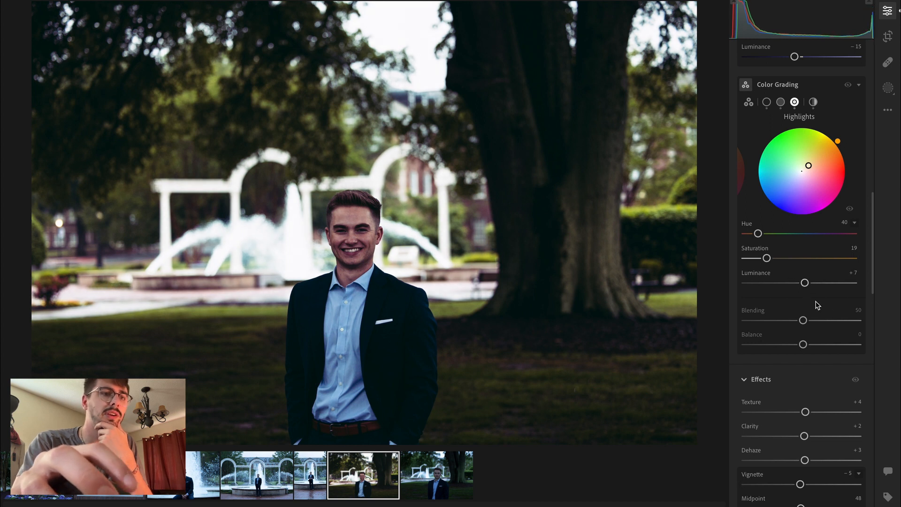
Set the Color Grading blending to 42 and balance to +22, and compare the edited portrait with the original photo
drag(802, 324, 815, 354)
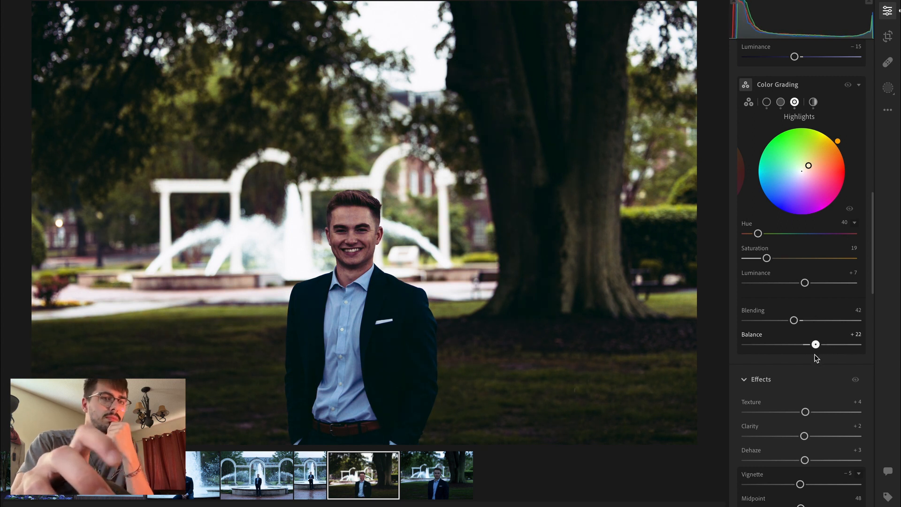
scroll(815, 354, down, 3)
scroll(814, 353, down, 1)
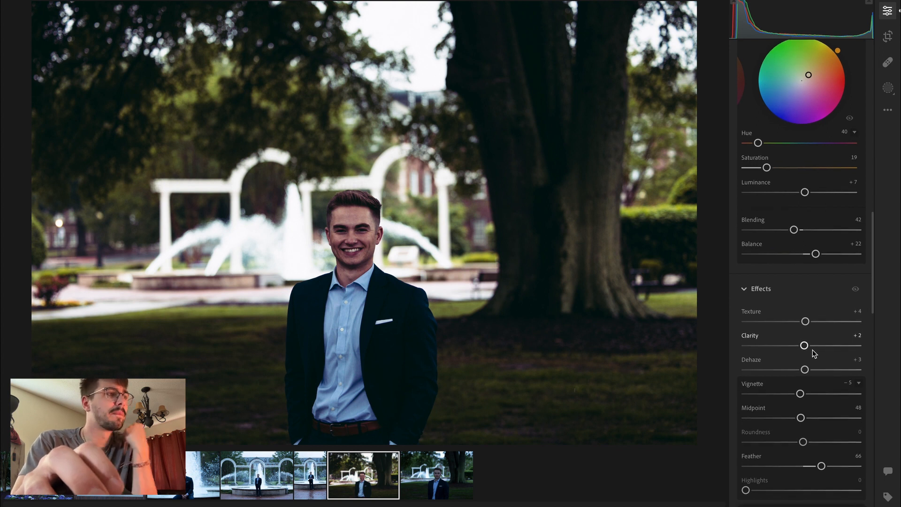
scroll(777, 319, up, 3)
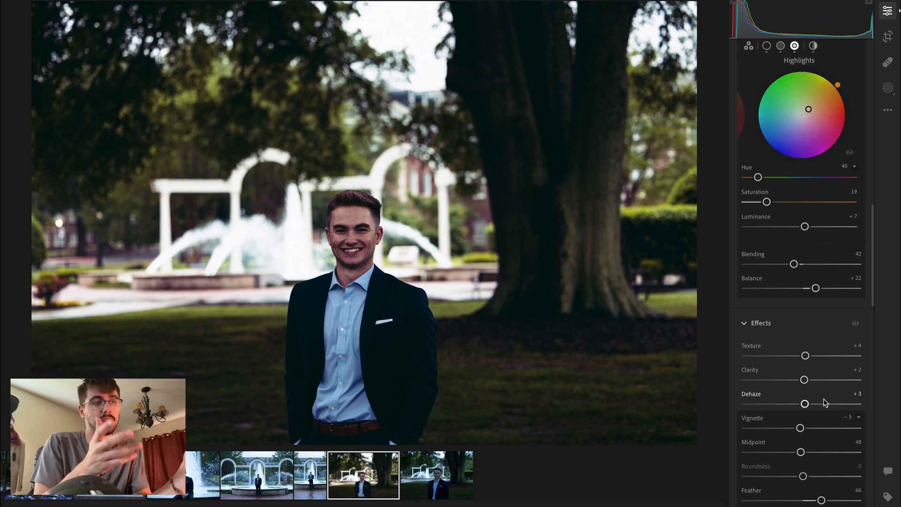
key(backslash)
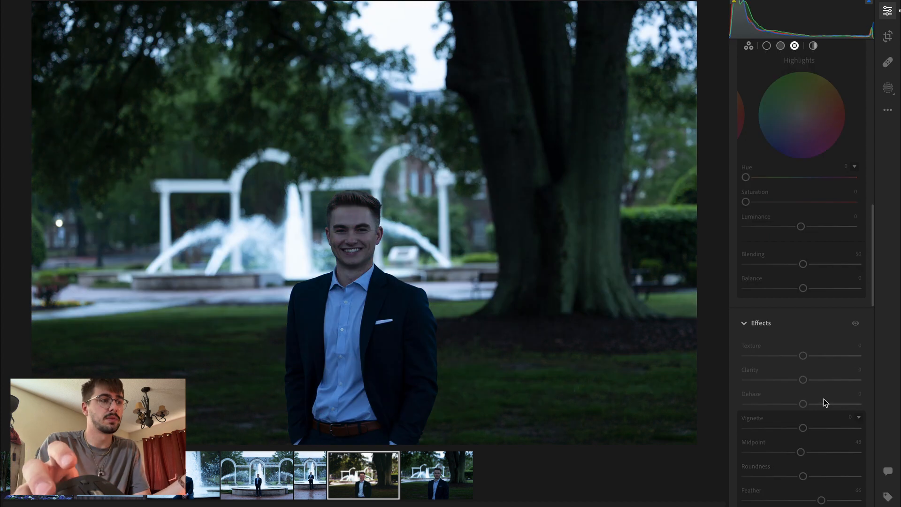
key(backslash)
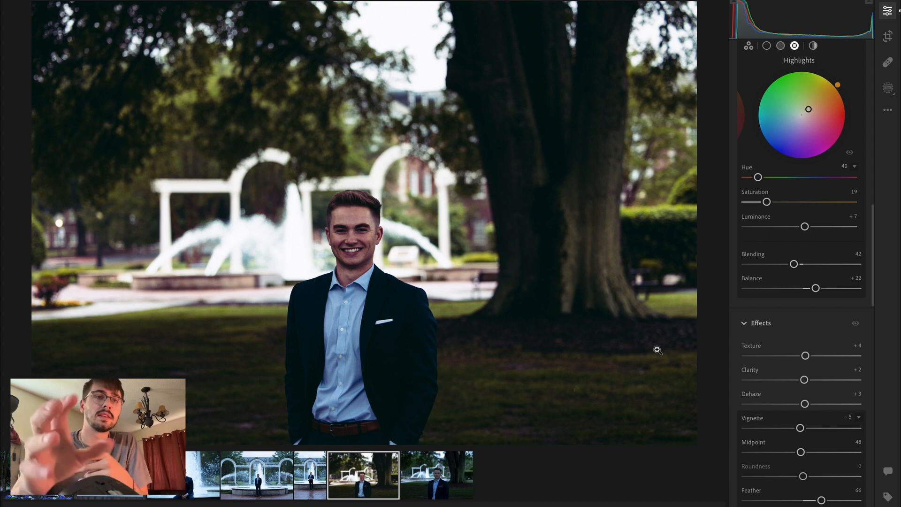
Create a Background mask and raise its exposure to +0.08
click(894, 88)
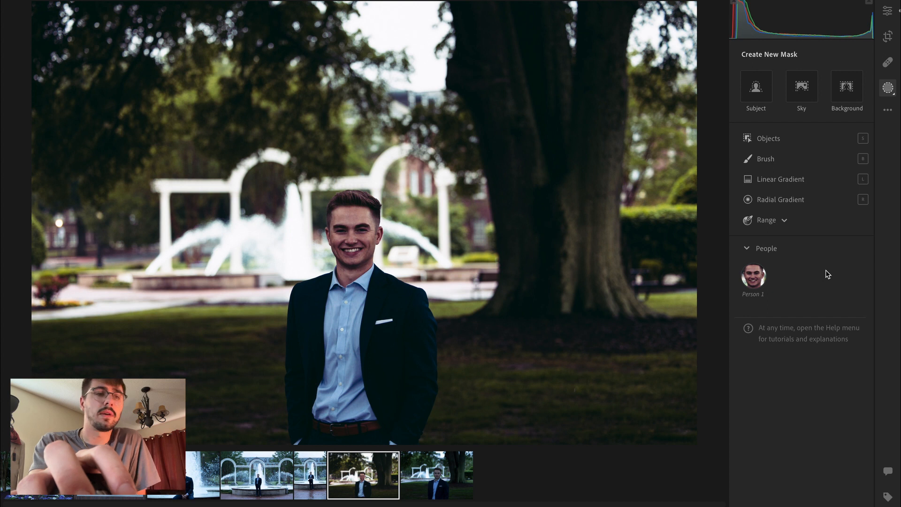
click(843, 98)
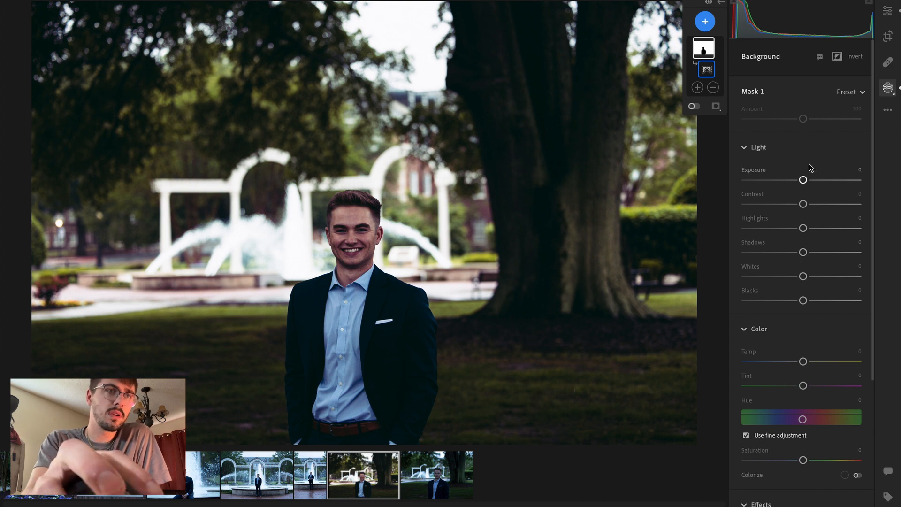
drag(801, 180, 802, 185)
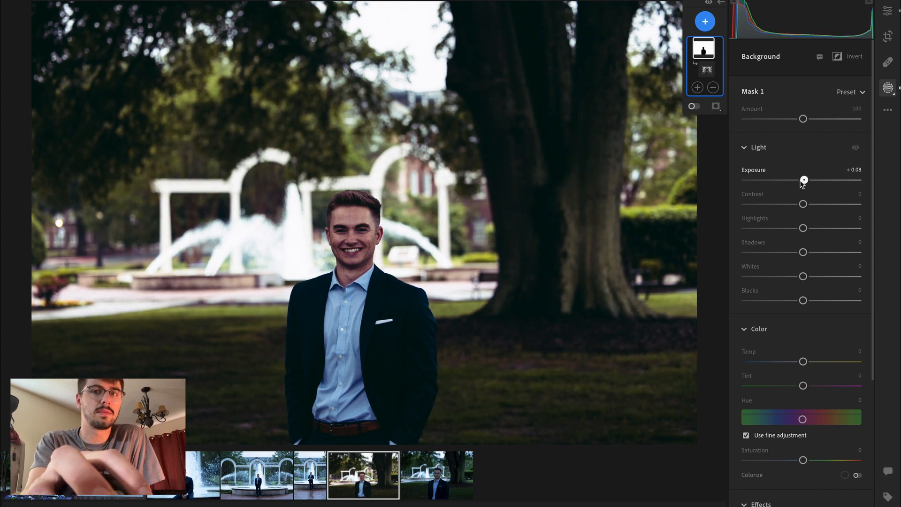
Set the background mask's exposure to +0.10 and its contrast to −22
drag(802, 183, 806, 181)
click(850, 168)
text(0.10)
key(Return)
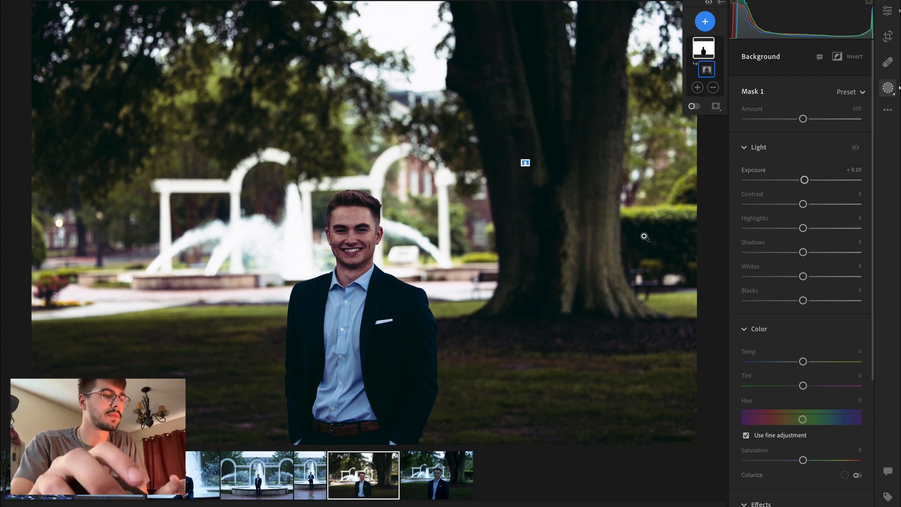
drag(804, 204, 816, 227)
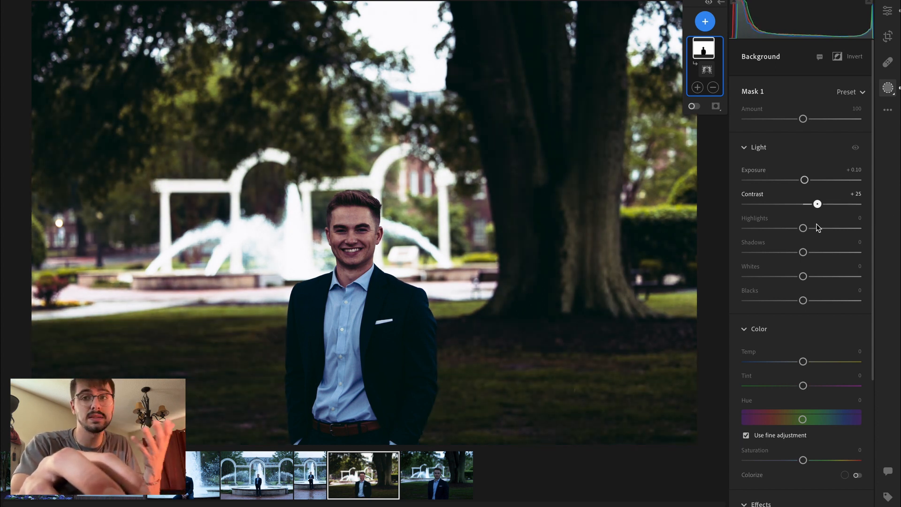
drag(816, 228, 790, 230)
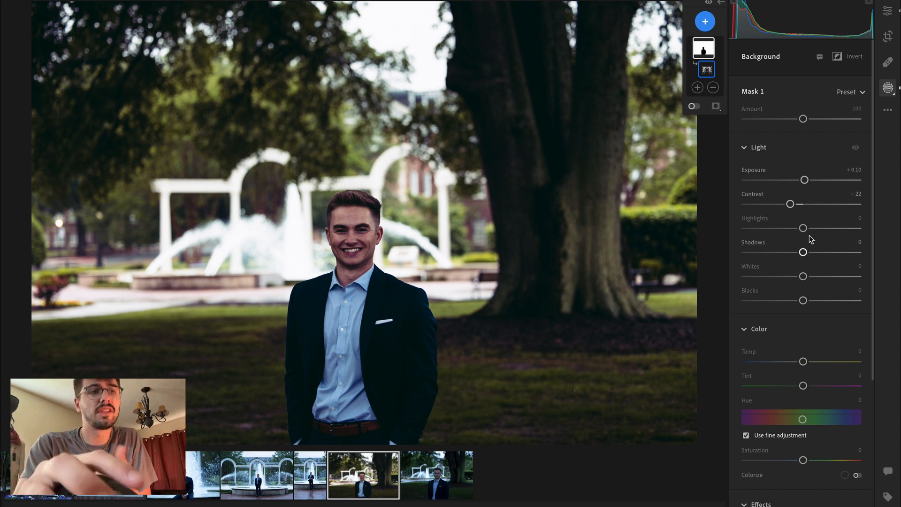
Set the background mask's highlights to −29 and shadows to +19, and compare the portrait with the mask off and on
drag(803, 228, 788, 243)
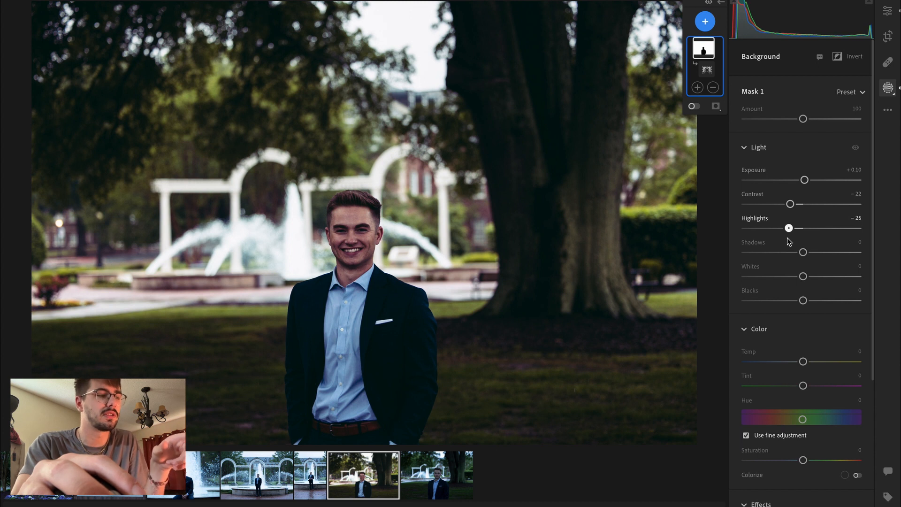
click(706, 69)
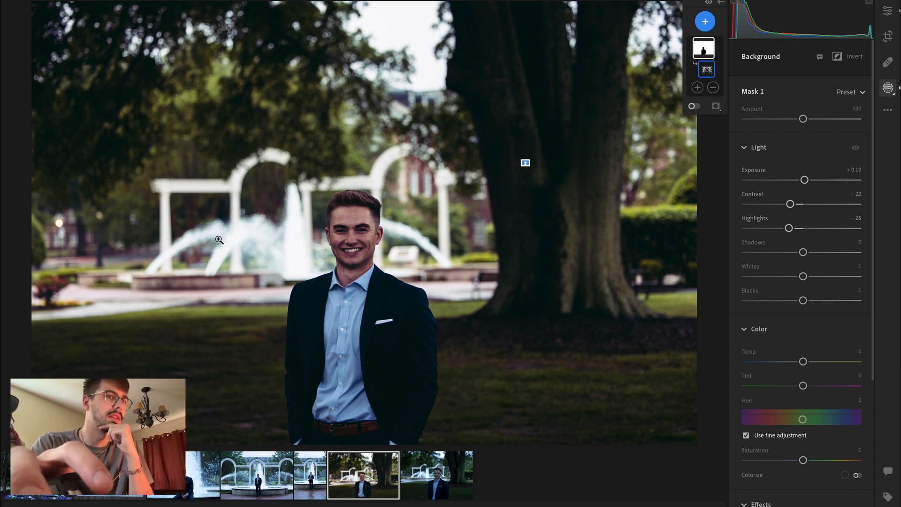
mouse_move(788, 229)
mouse_down()
mouse_move(766, 230)
mouse_move(821, 232)
mouse_move(765, 229)
mouse_move(784, 235)
mouse_up()
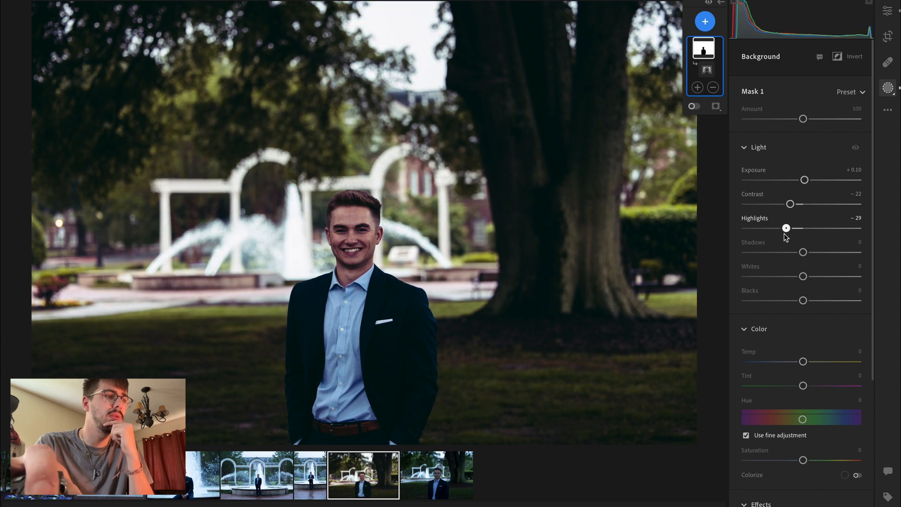
drag(797, 255, 814, 253)
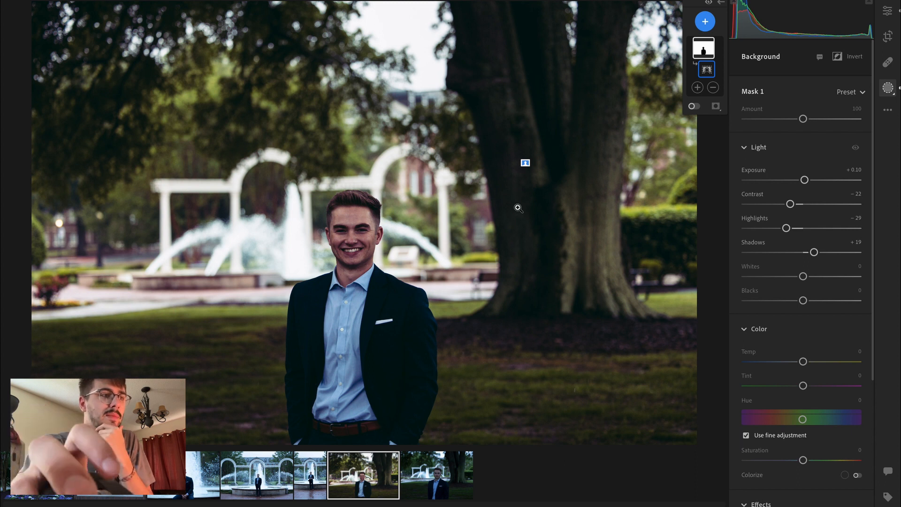
key(backslash)
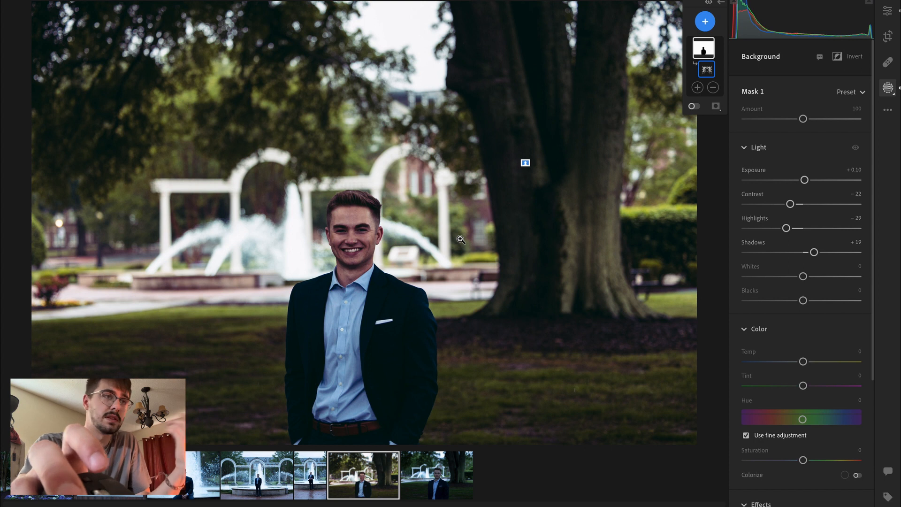
click(710, 4)
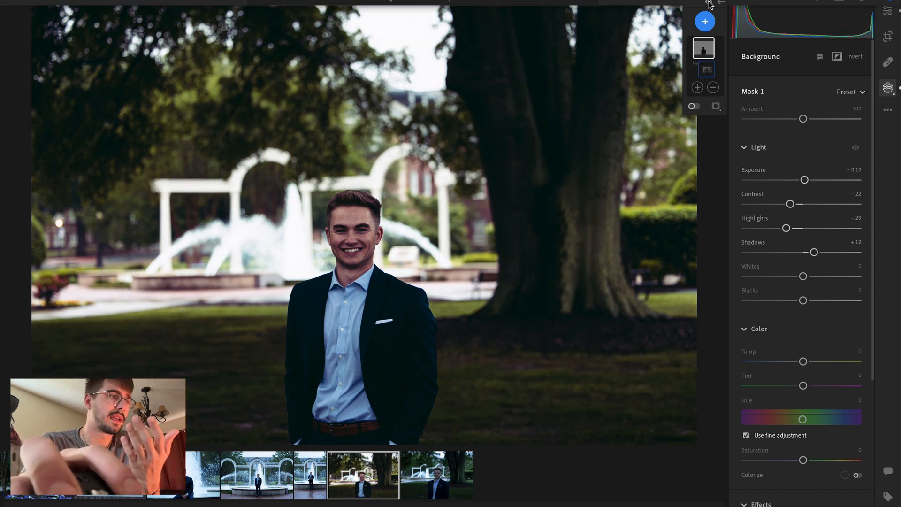
click(710, 4)
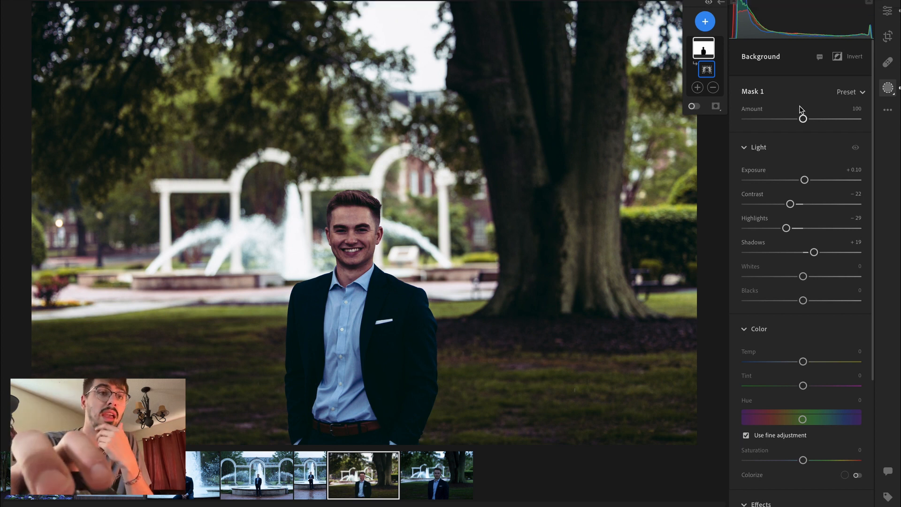
Set the background mask's saturation to −4, texture to −10, clarity to −11 and dehaze to +11
scroll(798, 216, down, 1)
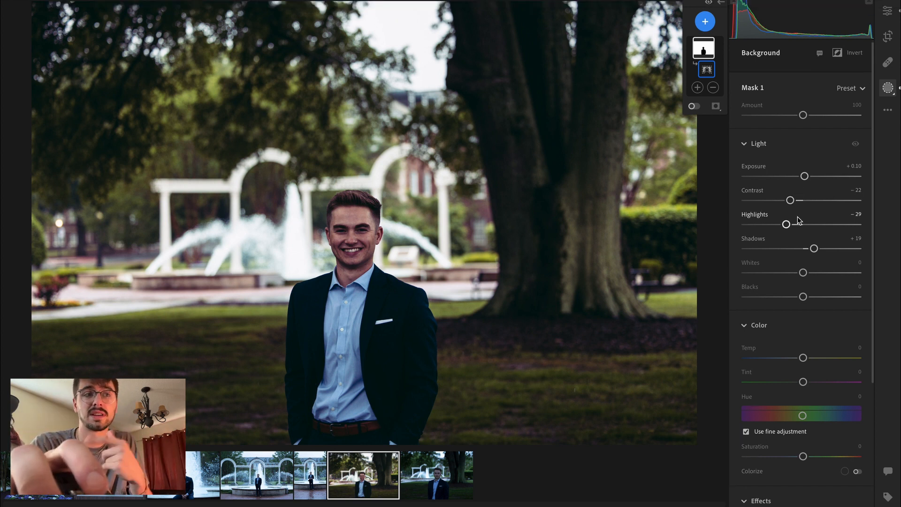
scroll(798, 305, down, 3)
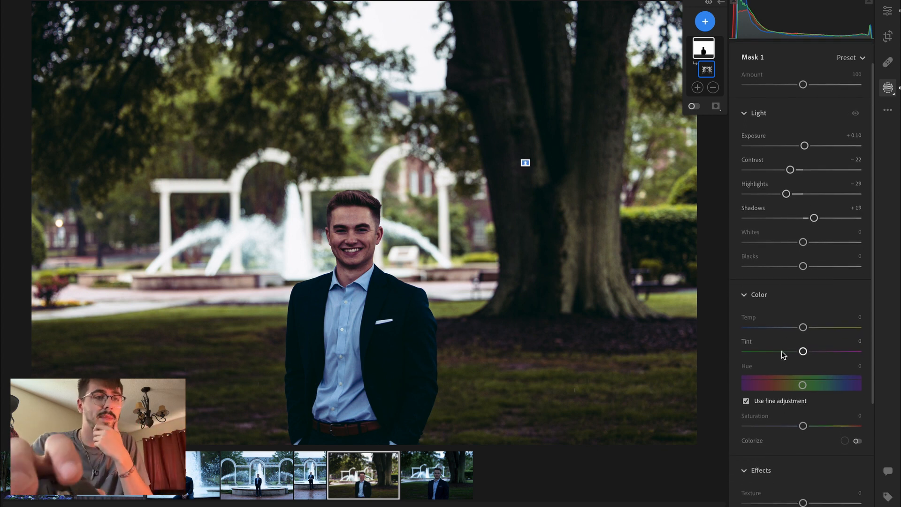
scroll(782, 371, down, 1)
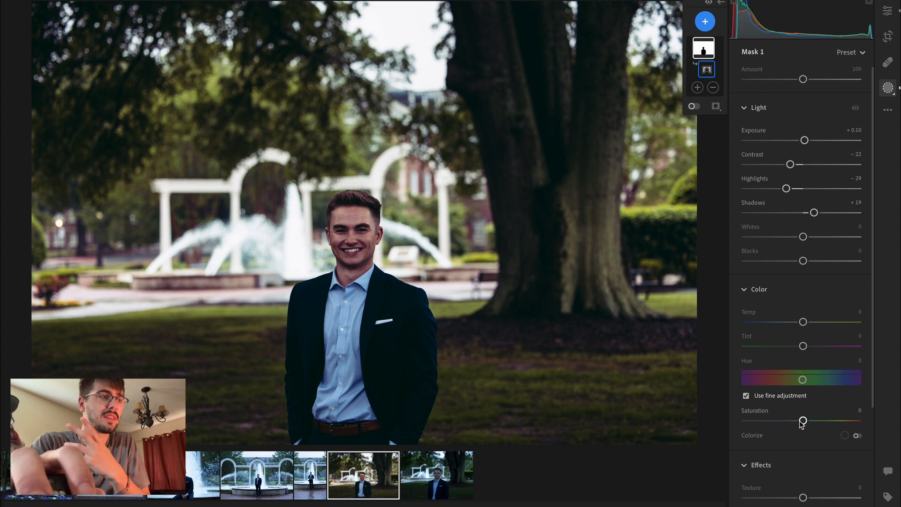
mouse_move(802, 421)
mouse_down()
mouse_move(775, 421)
mouse_move(833, 422)
mouse_move(794, 422)
mouse_up()
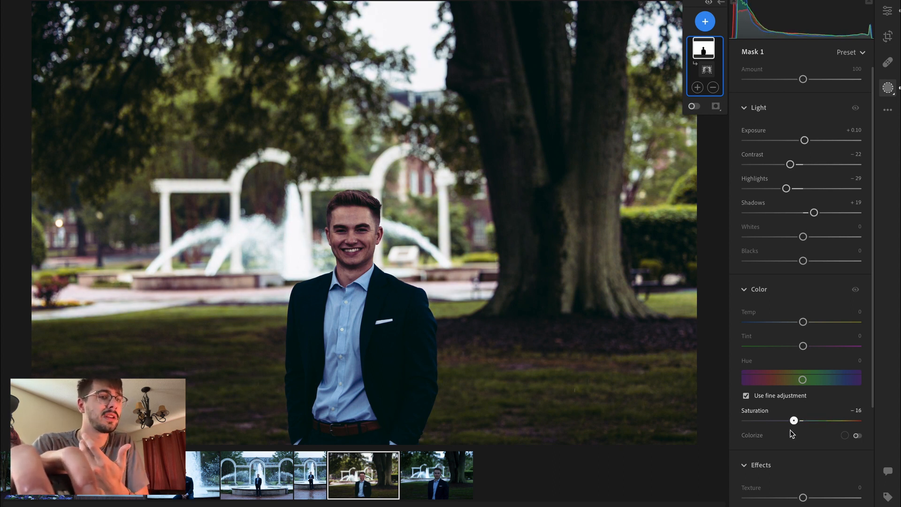
double_click(760, 411)
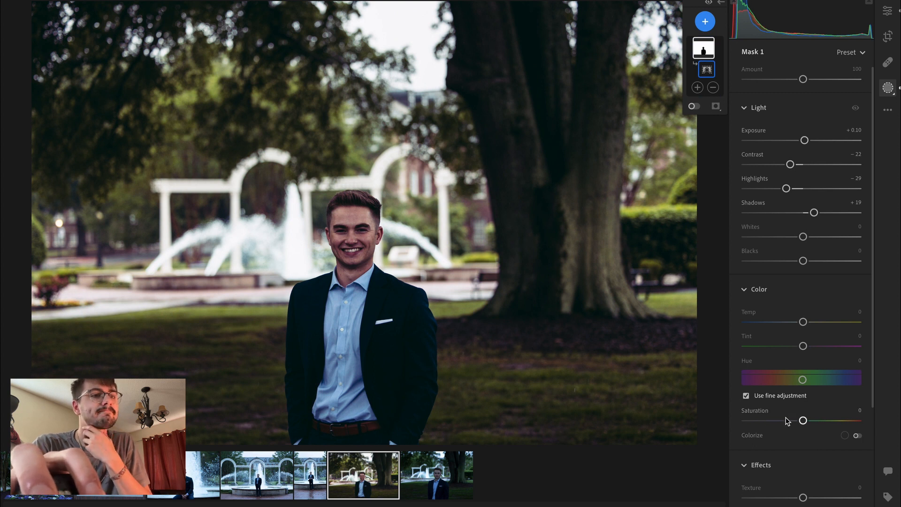
drag(803, 422, 799, 422)
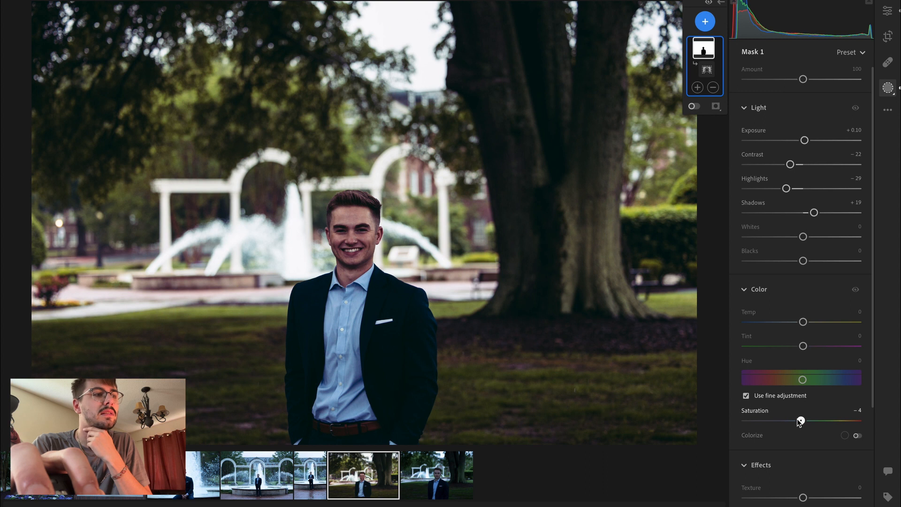
drag(800, 423, 801, 422)
scroll(799, 421, down, 4)
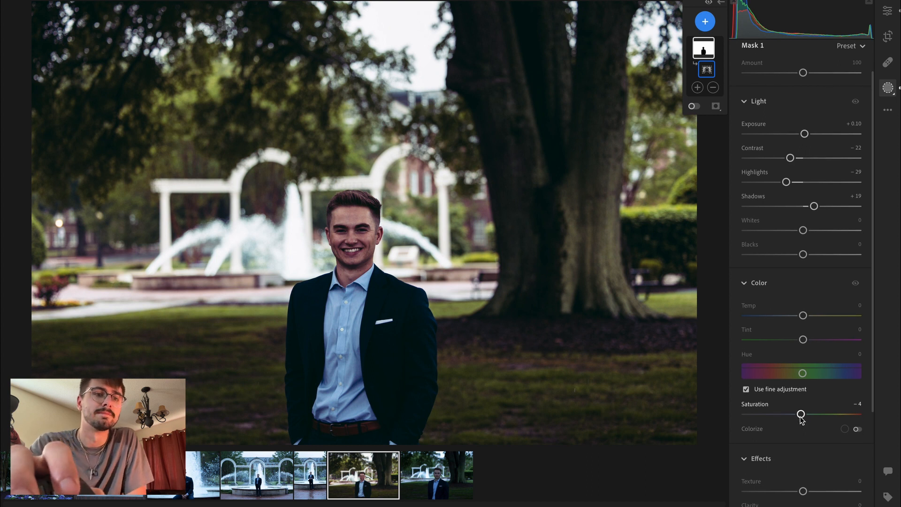
drag(804, 400, 810, 448)
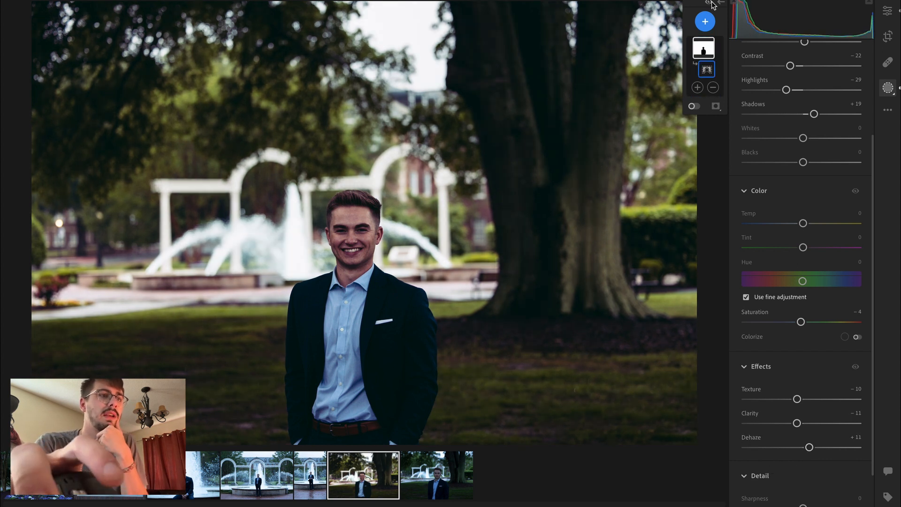
Create a Subject mask for the man in the suit and set its exposure to +0.03
click(706, 22)
click(734, 65)
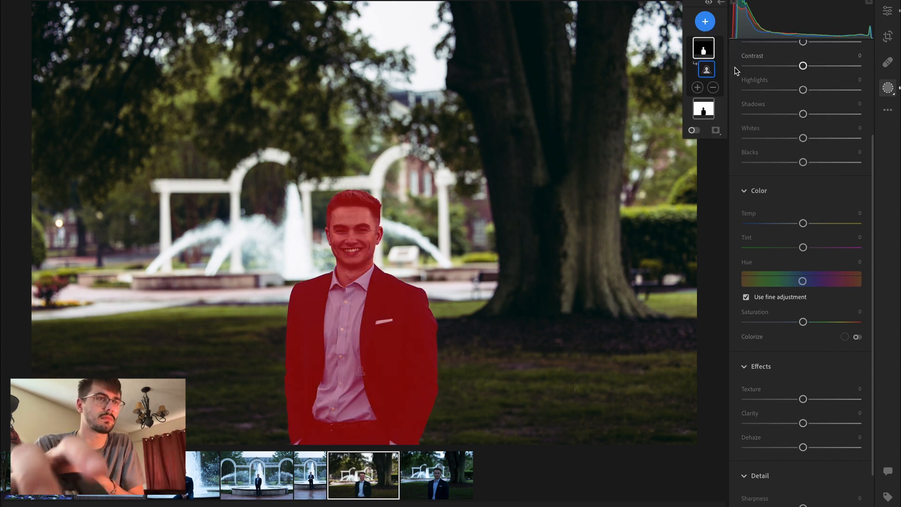
scroll(802, 216, up, 3)
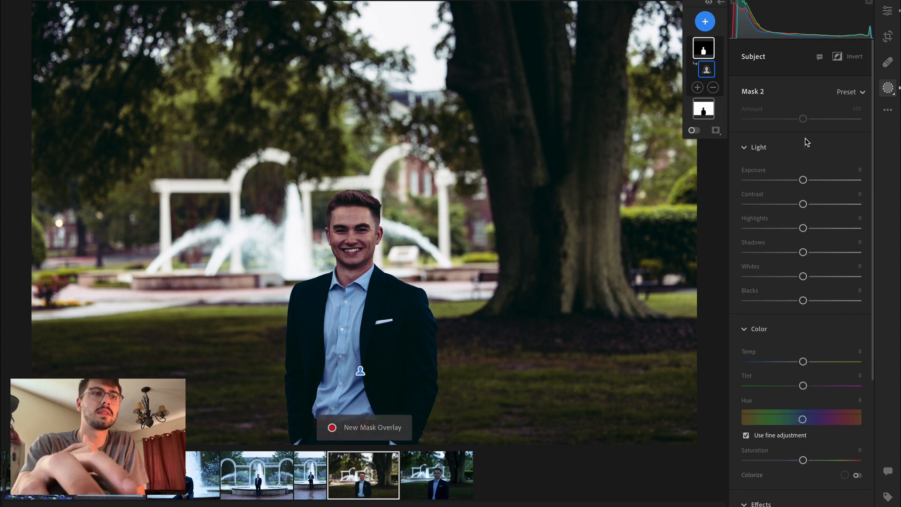
click(856, 169)
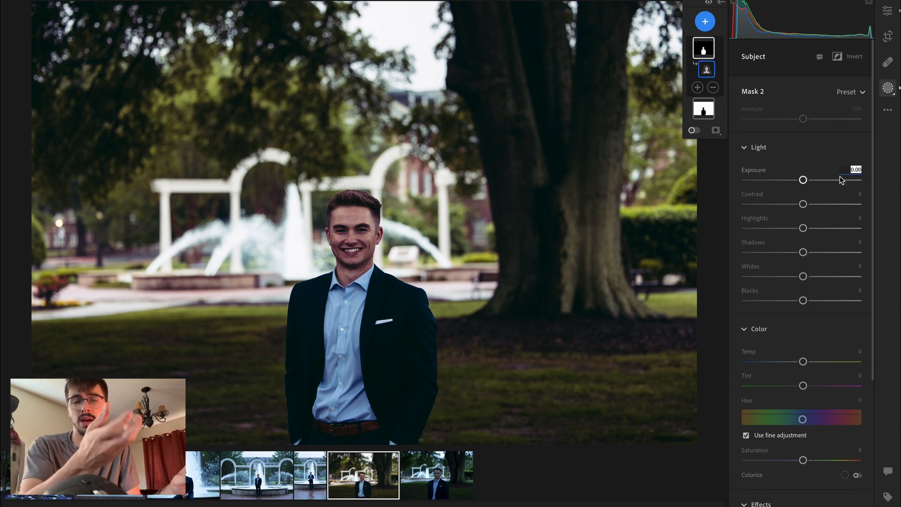
text(.03)
key(Return)
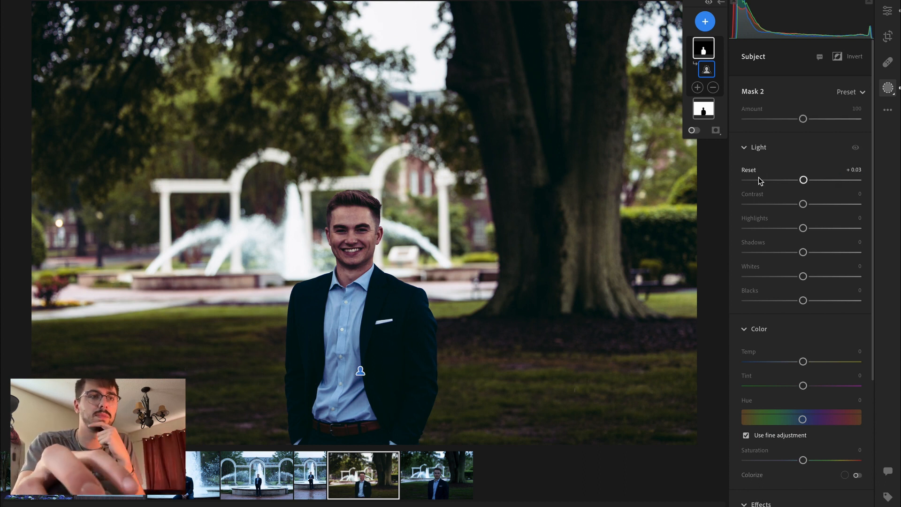
Set the subject mask's contrast to −5 and highlights to +7, and compare the portrait with the masks off and on
mouse_move(804, 205)
mouse_down()
mouse_move(776, 205)
mouse_move(819, 205)
mouse_move(787, 205)
mouse_move(811, 229)
mouse_move(801, 205)
mouse_up()
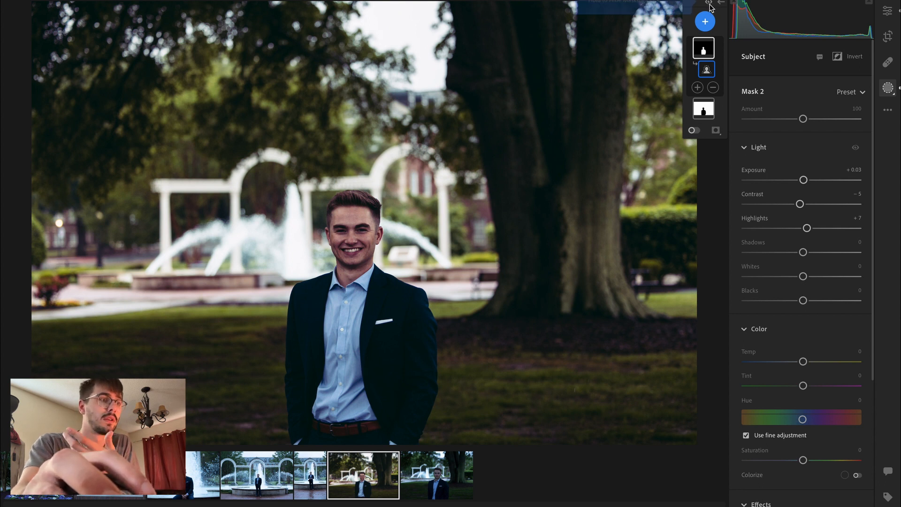
click(710, 5)
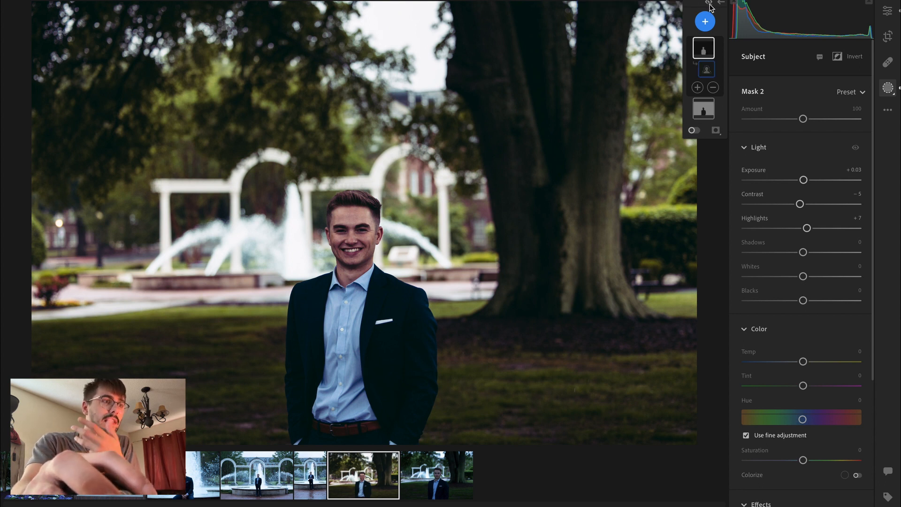
click(710, 4)
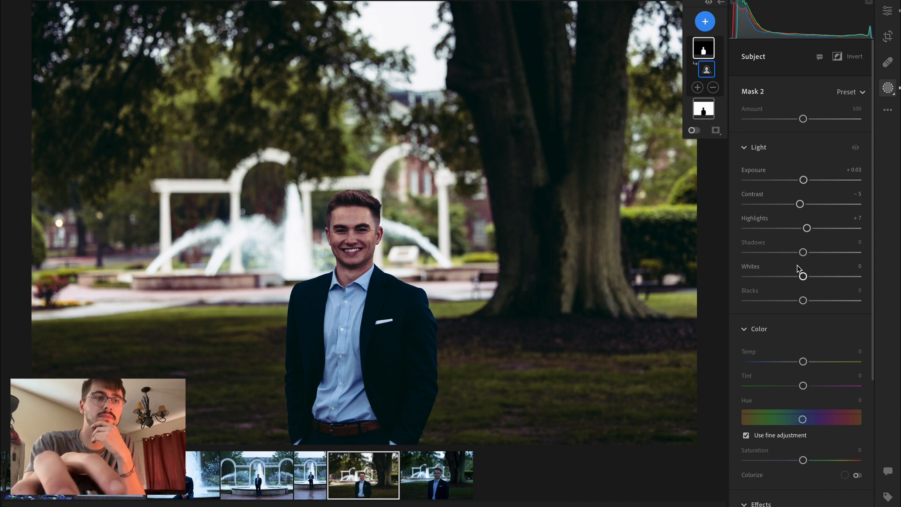
Raise the subject mask's shadows to +62 and its saturation to +10
drag(803, 252, 845, 252)
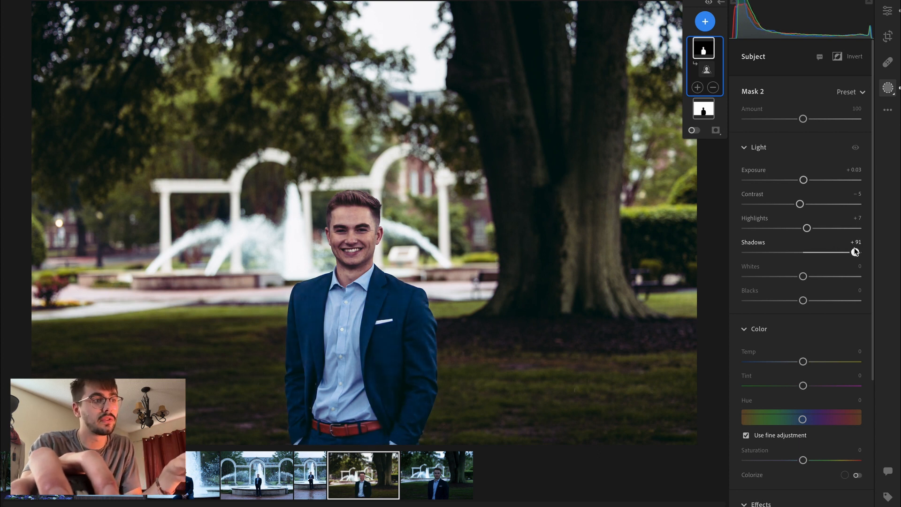
mouse_move(855, 252)
mouse_down()
mouse_move(864, 252)
mouse_move(856, 253)
mouse_up()
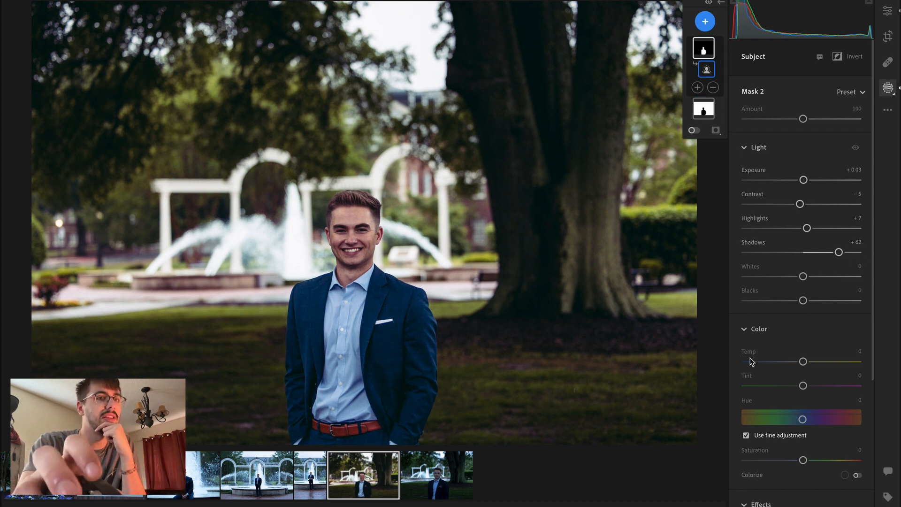
scroll(799, 373, down, 1)
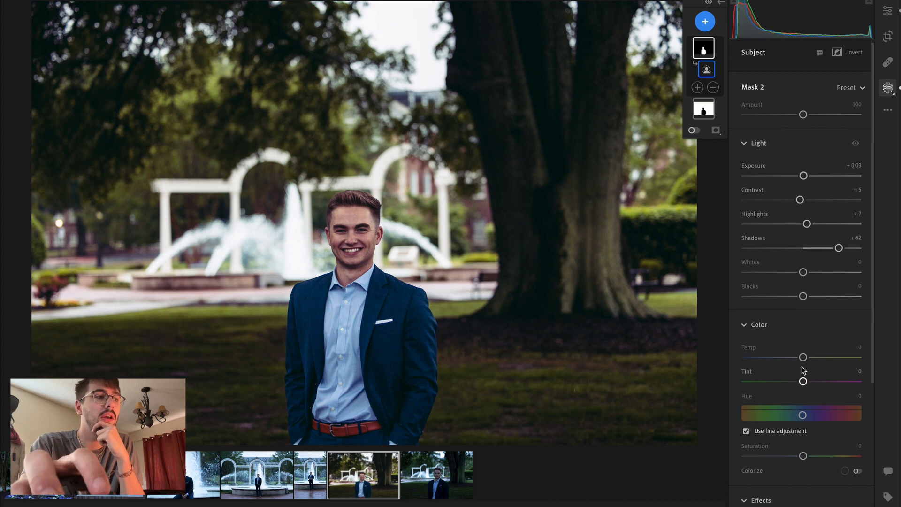
scroll(801, 366, down, 2)
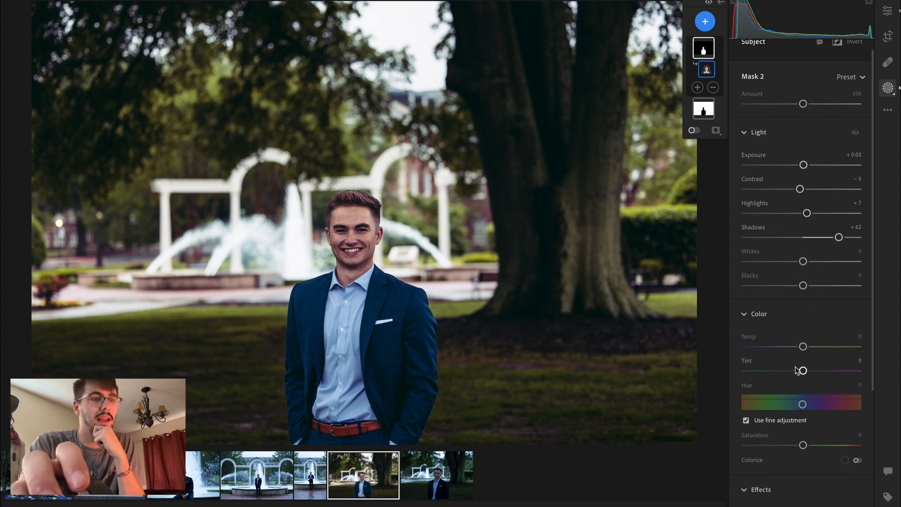
scroll(806, 373, down, 1)
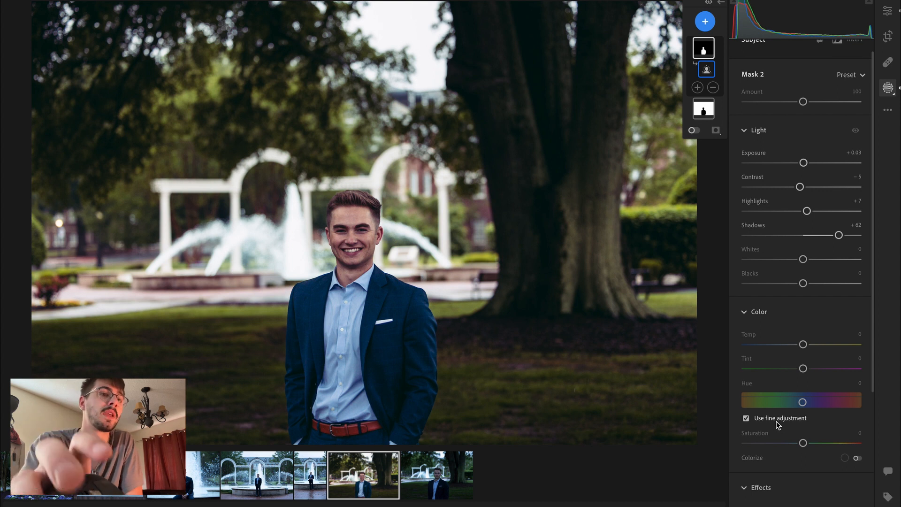
mouse_move(802, 443)
mouse_down()
mouse_move(825, 444)
mouse_move(783, 443)
mouse_move(807, 442)
mouse_up()
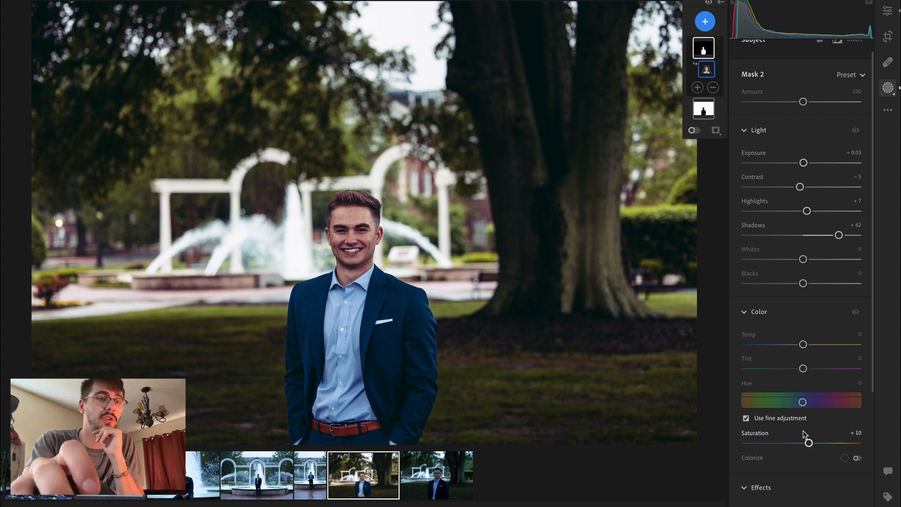
Try the subject mask's texture at +100 and −100, reset it, and inspect the man's suit and face up close
scroll(803, 430, down, 5)
drag(803, 415, 897, 428)
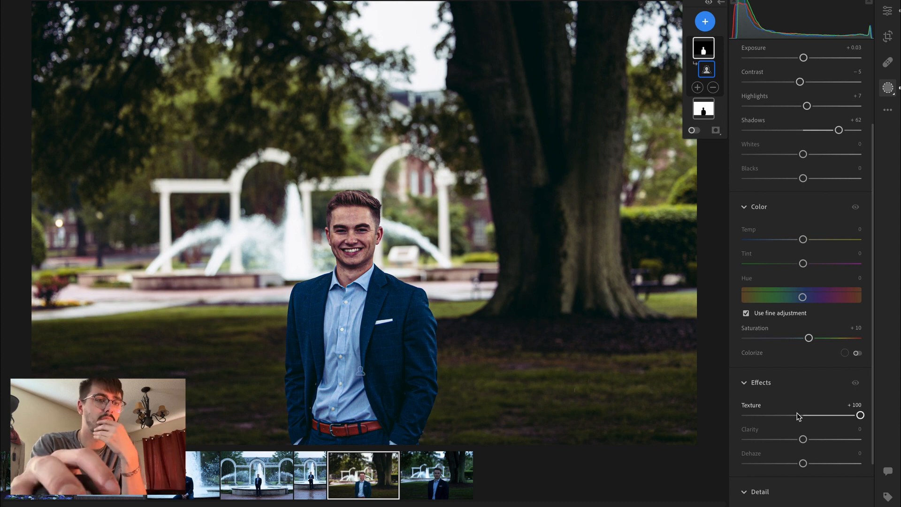
drag(781, 416, 697, 398)
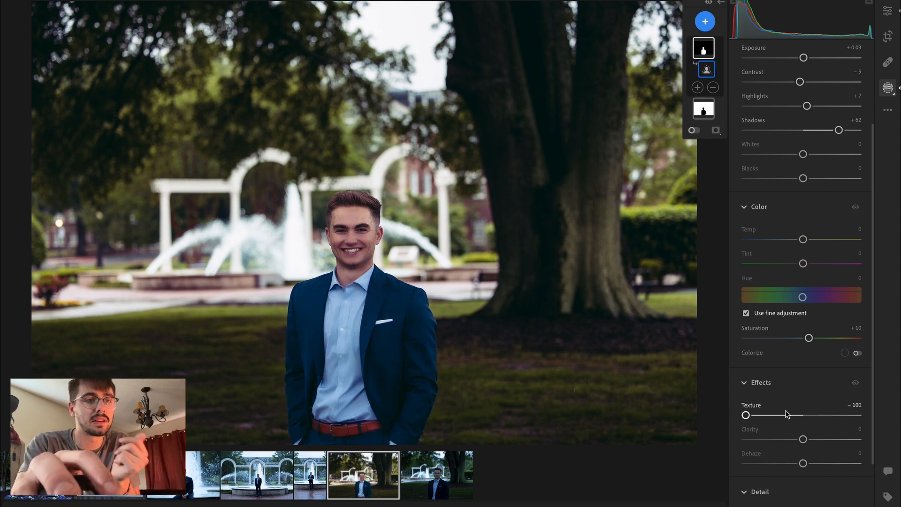
double_click(753, 410)
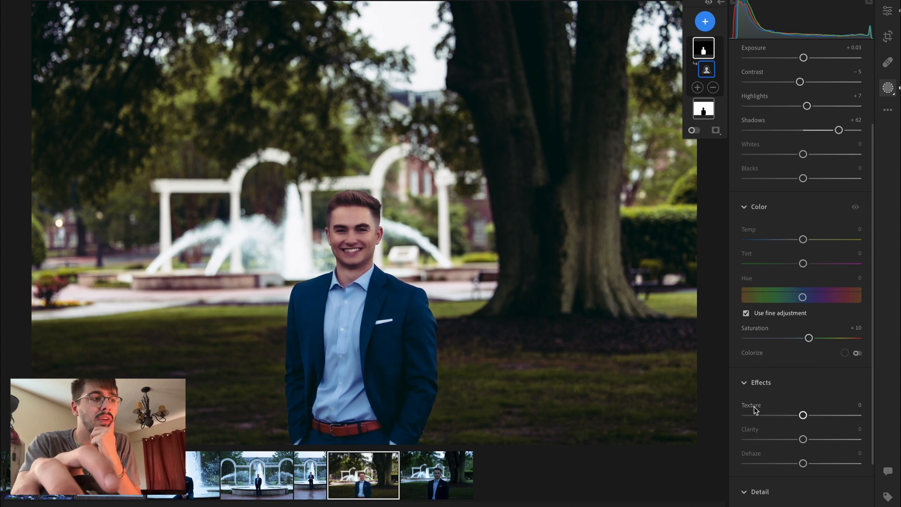
click(387, 338)
drag(369, 324, 441, 284)
click(443, 285)
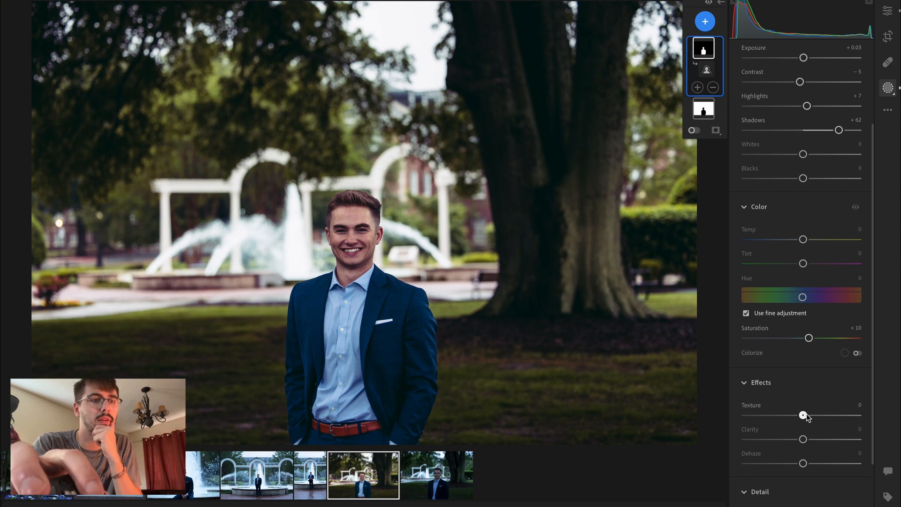
Set the subject mask's texture to +2, clarity to +2, dehaze to −2 and sharpness to +7
drag(806, 414, 803, 439)
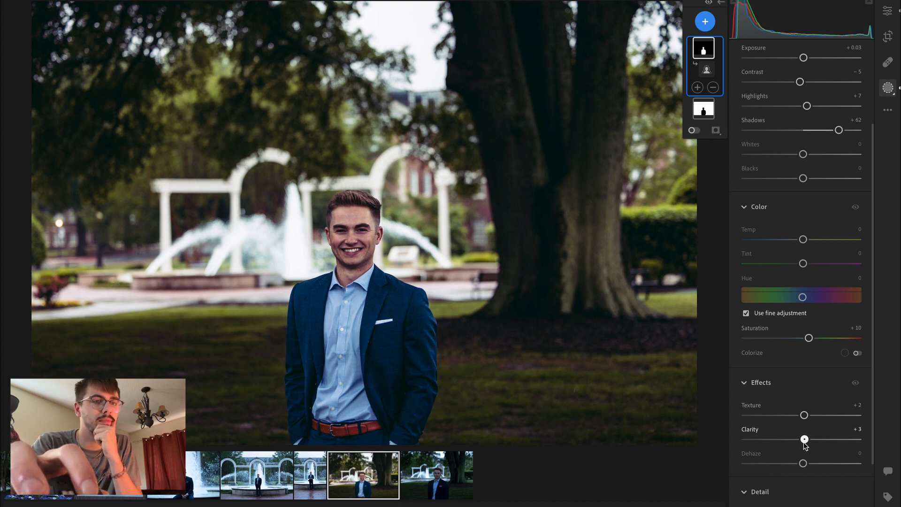
mouse_move(804, 464)
mouse_down()
mouse_move(817, 466)
mouse_move(804, 465)
mouse_up()
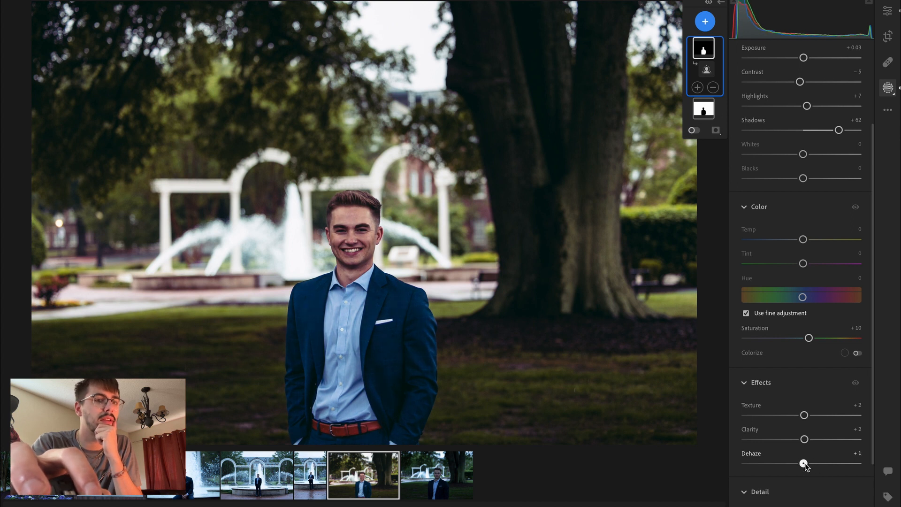
scroll(764, 419, down, 1)
drag(803, 506, 822, 506)
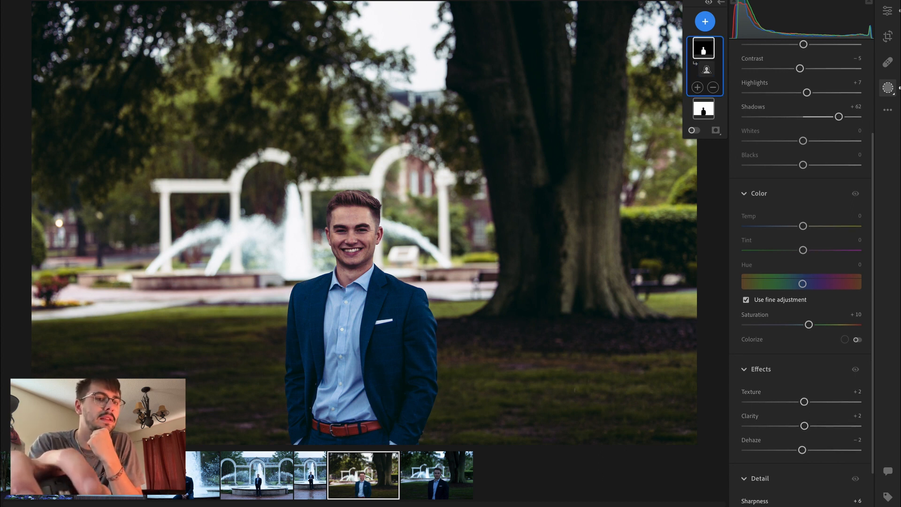
scroll(808, 504, down, 1)
click(803, 506)
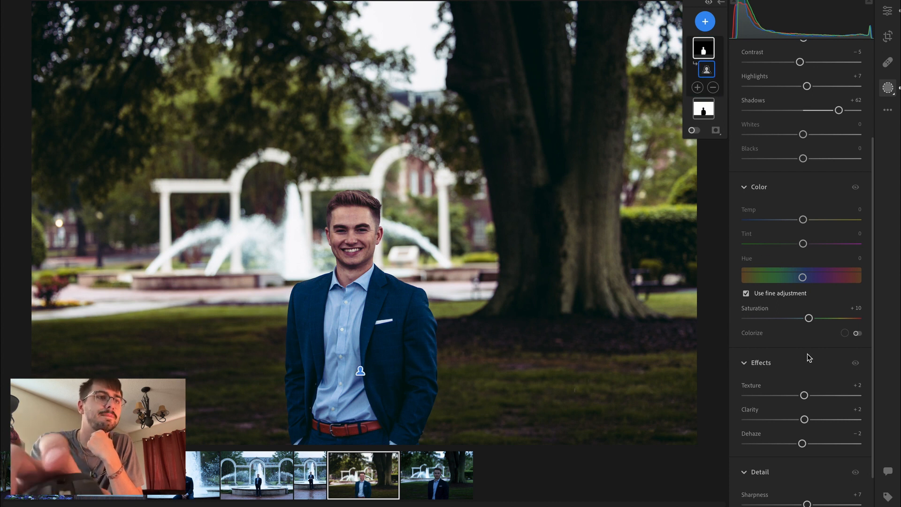
Create a new Objects mask and start selecting the man's suit up close with a size 5 brush
click(705, 24)
click(705, 24)
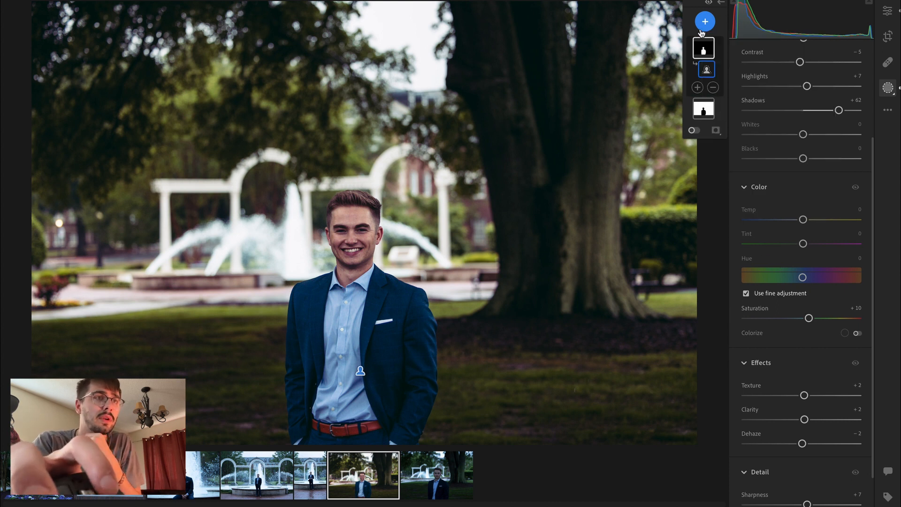
click(703, 26)
click(732, 110)
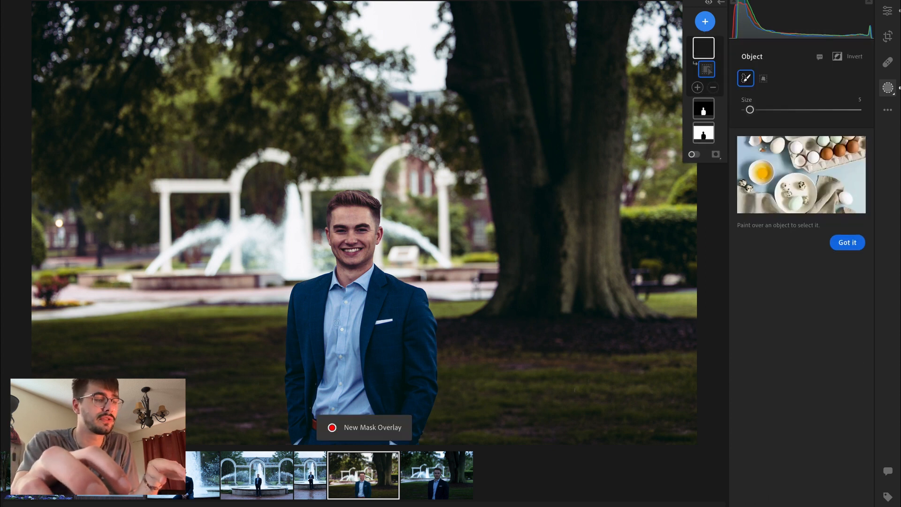
scroll(354, 318, up, 3)
drag(350, 315, 442, 121)
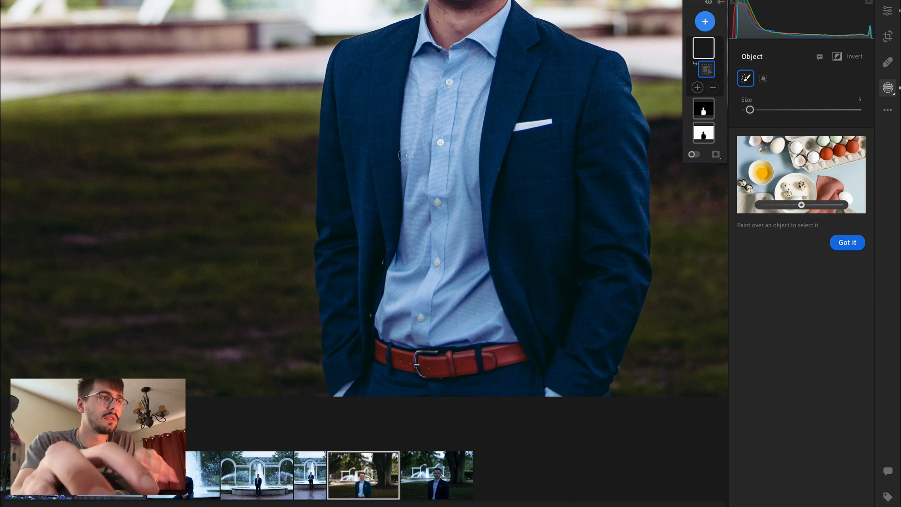
mouse_move(417, 25)
mouse_down()
mouse_move(353, 47)
mouse_move(336, 92)
mouse_move(324, 320)
mouse_move(344, 394)
mouse_move(511, 407)
mouse_move(596, 389)
mouse_move(611, 372)
mouse_move(619, 307)
mouse_move(629, 103)
mouse_move(619, 67)
mouse_move(509, 19)
mouse_move(471, 52)
mouse_move(435, 52)
mouse_move(413, 31)
mouse_up()
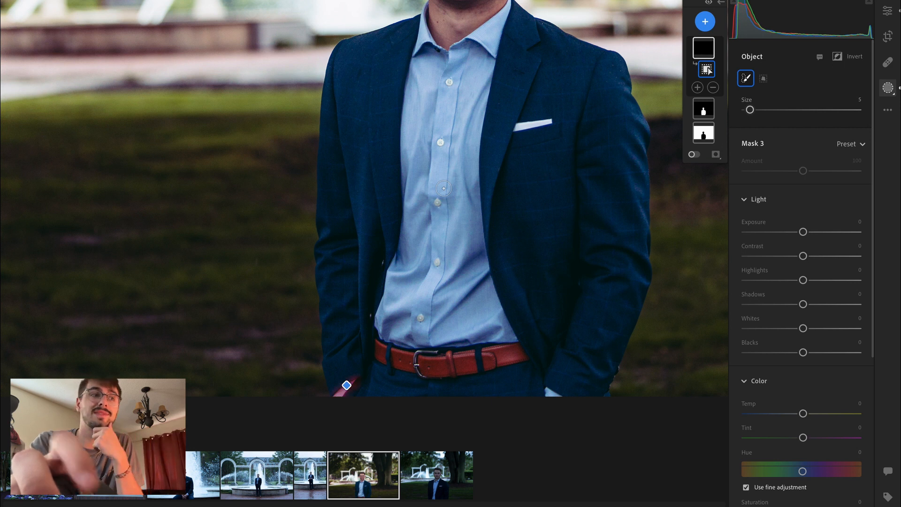
Enlarge the object brush to 18 and paint broadly over the suit and shirt to add them to the mask
mouse_move(368, 77)
mouse_down()
mouse_move(424, 94)
mouse_move(436, 134)
mouse_move(425, 162)
mouse_move(471, 250)
mouse_move(426, 352)
mouse_move(471, 400)
mouse_move(565, 376)
mouse_move(521, 338)
mouse_move(536, 74)
mouse_move(516, 60)
mouse_move(410, 101)
mouse_move(352, 164)
mouse_move(379, 414)
mouse_up()
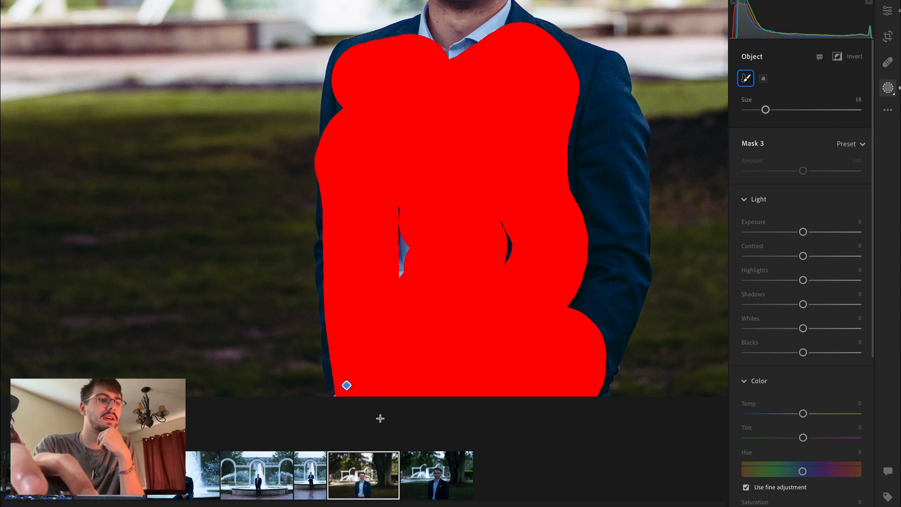
mouse_move(571, 381)
mouse_down()
mouse_move(585, 367)
mouse_move(593, 323)
mouse_move(598, 233)
mouse_move(595, 165)
mouse_move(571, 86)
mouse_move(550, 124)
mouse_up()
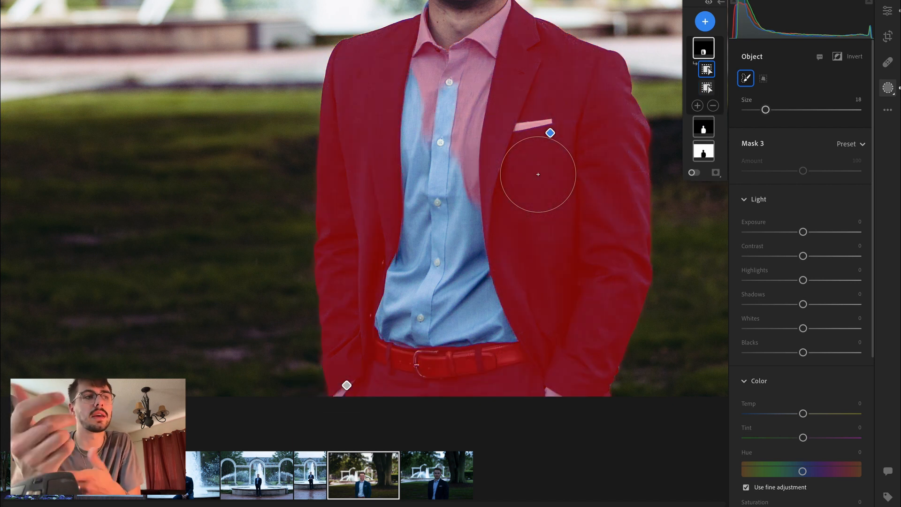
mouse_move(390, 316)
mouse_down()
mouse_move(475, 315)
mouse_move(448, 307)
mouse_move(466, 267)
mouse_move(420, 194)
mouse_move(447, 161)
mouse_move(425, 109)
mouse_up()
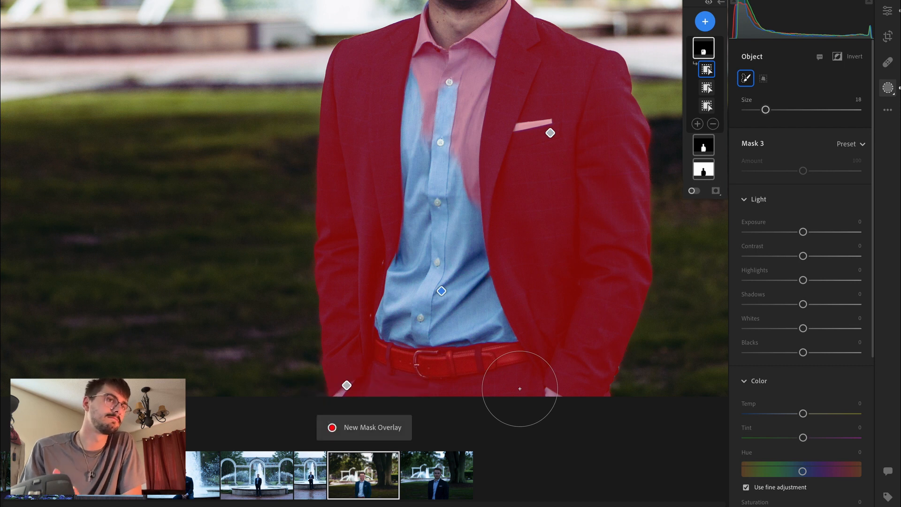
Paint over the unselected parts of the shirt with object brush sizes 12 and 8 to complete the clothing mask
scroll(389, 85, down, 4)
scroll(408, 91, down, 2)
mouse_move(412, 70)
mouse_down()
mouse_move(415, 187)
mouse_move(453, 93)
mouse_move(460, 164)
mouse_up()
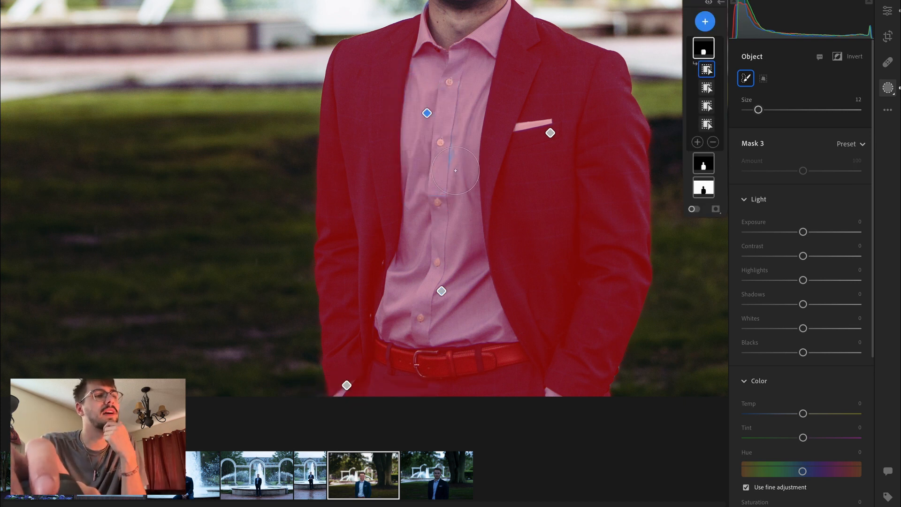
scroll(450, 151, down, 2)
drag(450, 151, 448, 162)
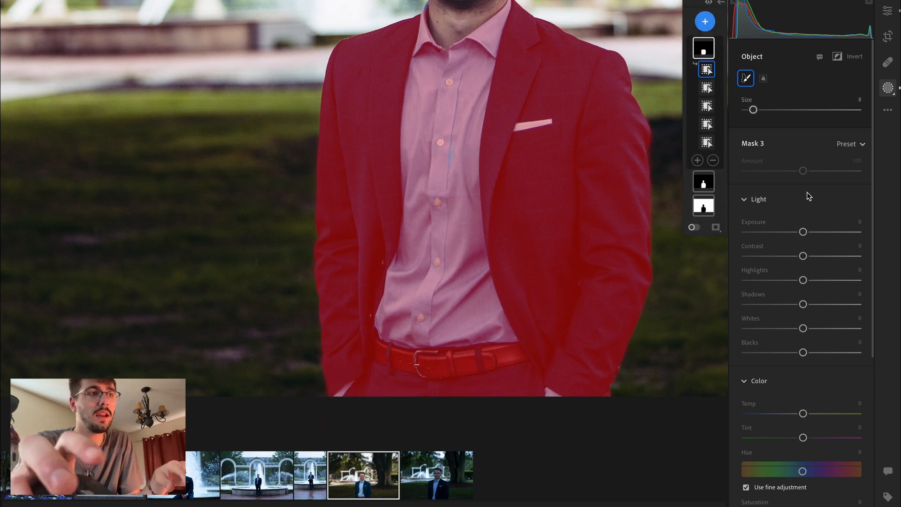
Set the clothing mask's saturation to +7, texture to +54, clarity to −28 and dehaze to +10
key(space)
click(607, 180)
scroll(835, 382, down, 6)
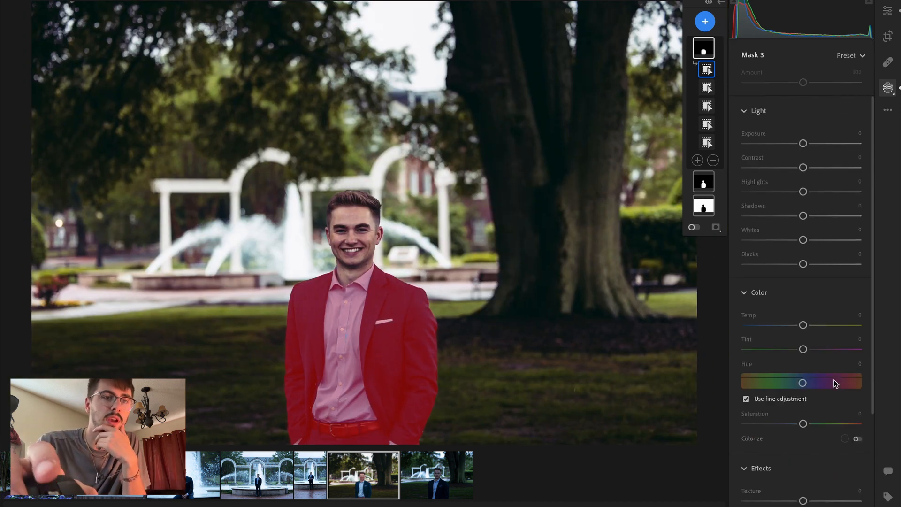
mouse_move(803, 236)
mouse_down()
mouse_move(812, 236)
mouse_move(786, 237)
mouse_move(807, 240)
mouse_up()
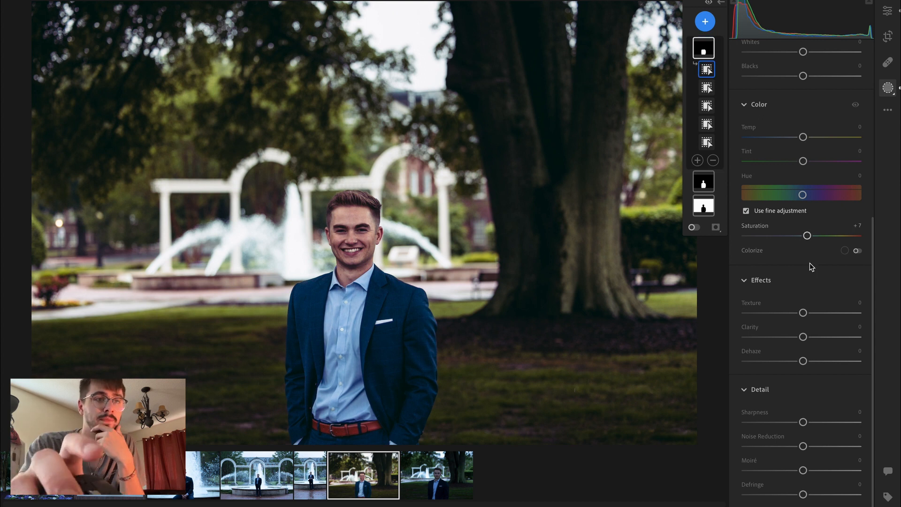
mouse_move(819, 316)
mouse_down()
mouse_move(896, 321)
mouse_move(835, 313)
mouse_up()
drag(804, 339, 810, 362)
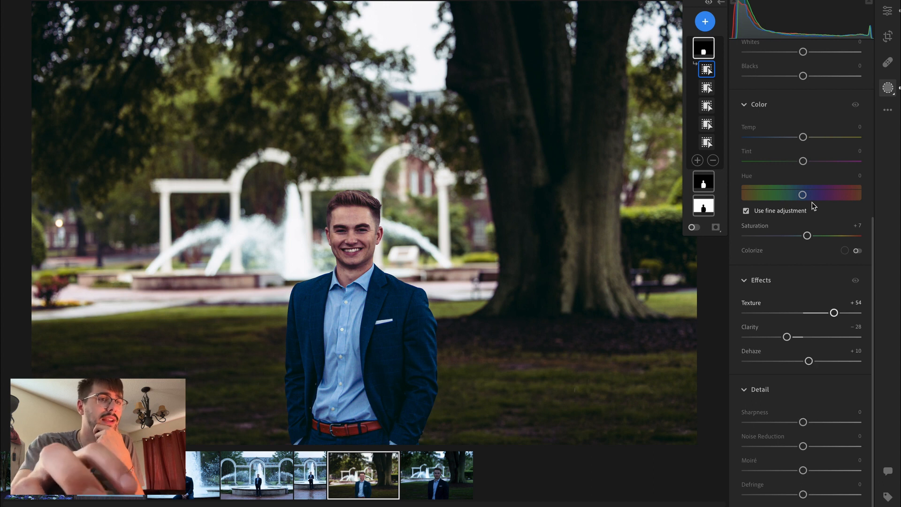
Compare the portrait with the clothing mask's effects off and on, all masks off and on, and the unedited original
click(855, 285)
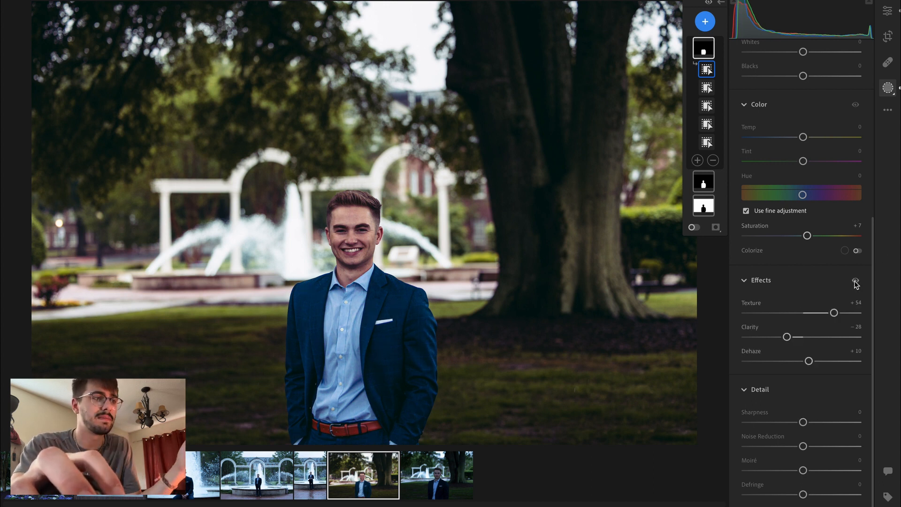
click(855, 282)
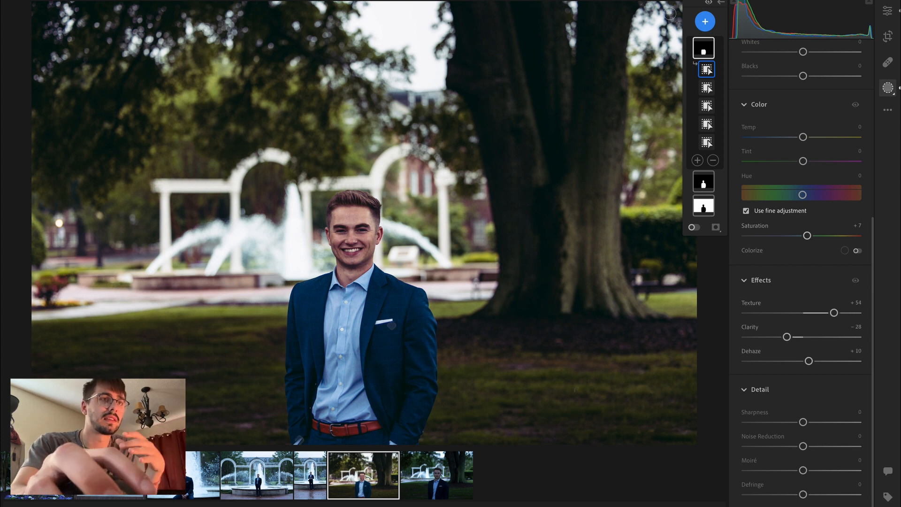
click(712, 4)
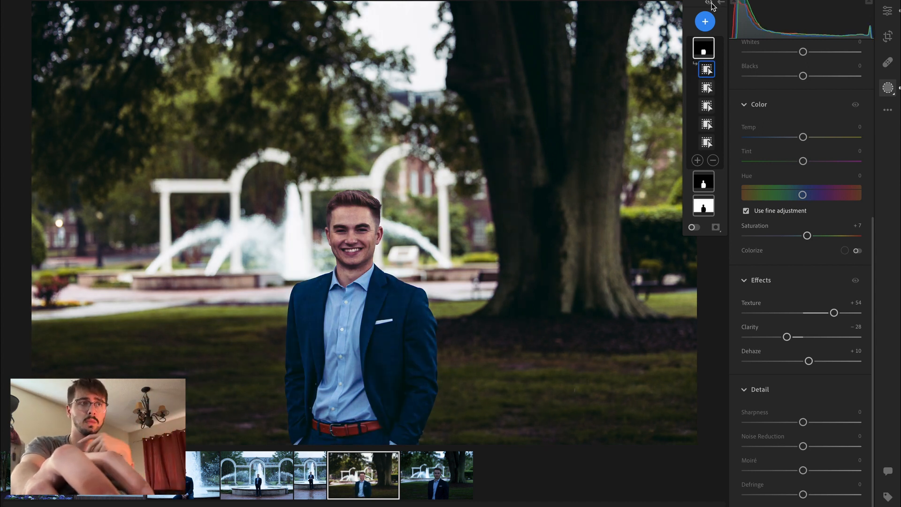
click(712, 4)
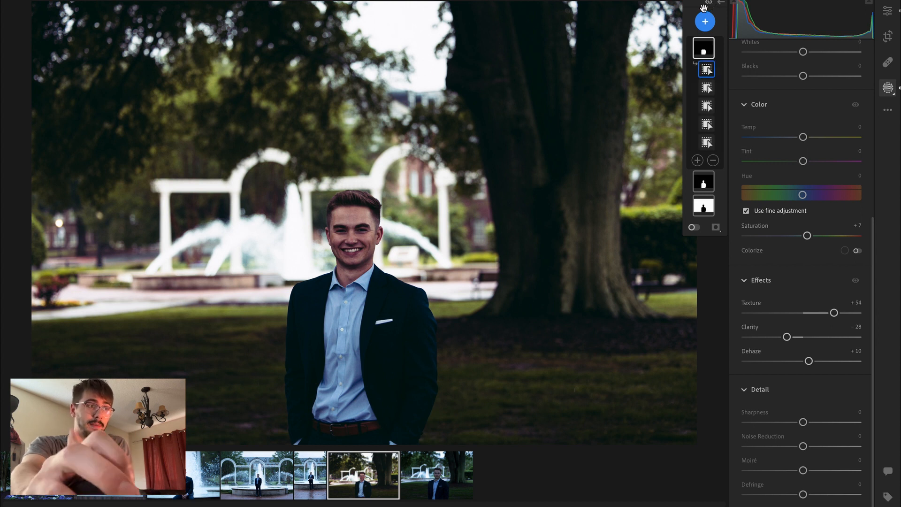
key(backslash)
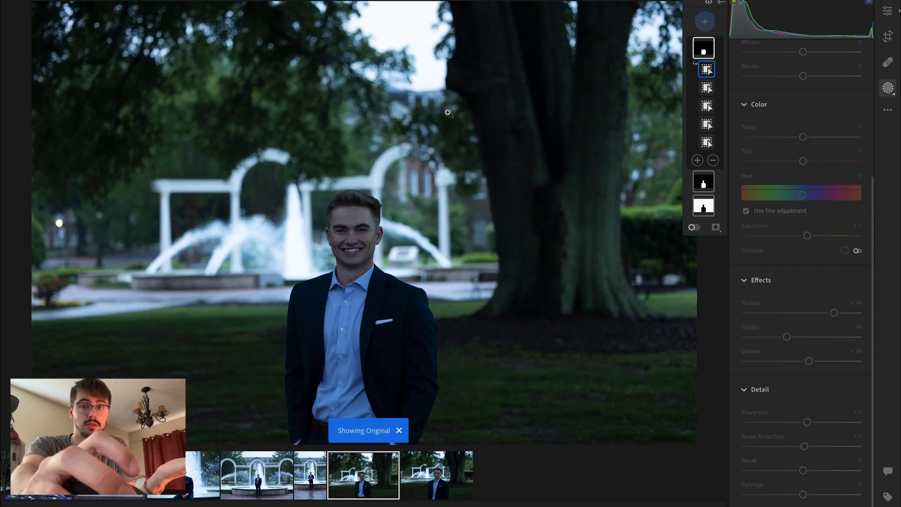
key(backslash)
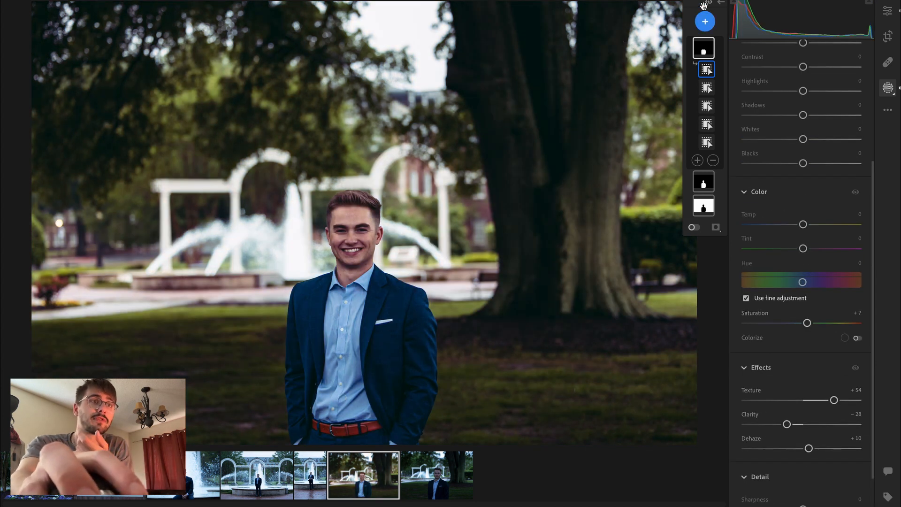
click(708, 3)
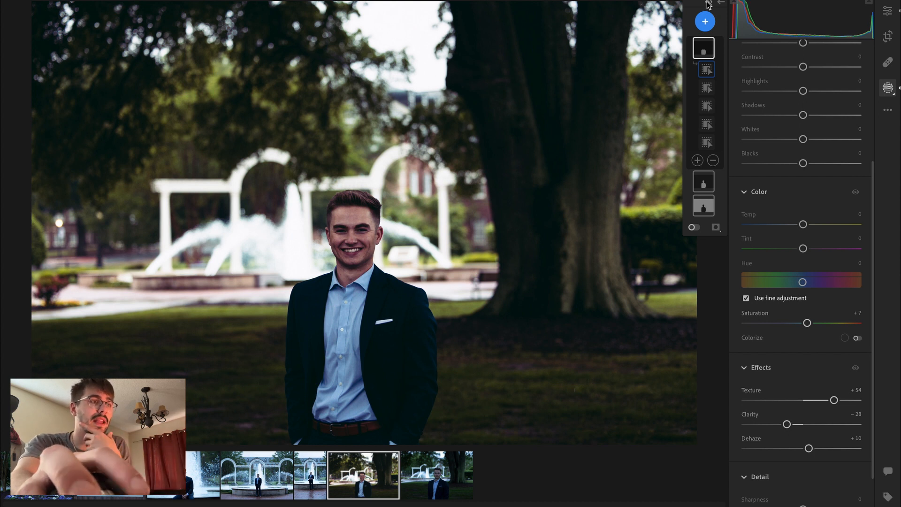
click(709, 2)
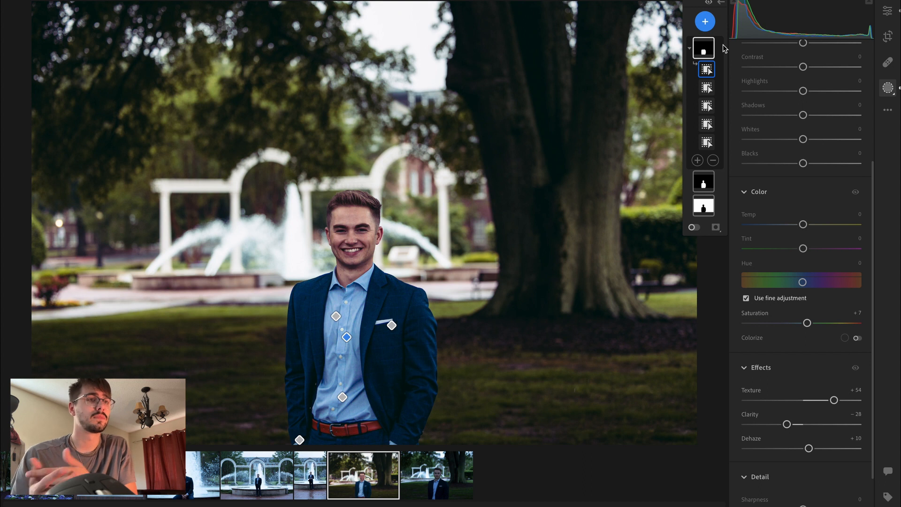
Create a People mask covering only the face skin of Person 1
click(705, 21)
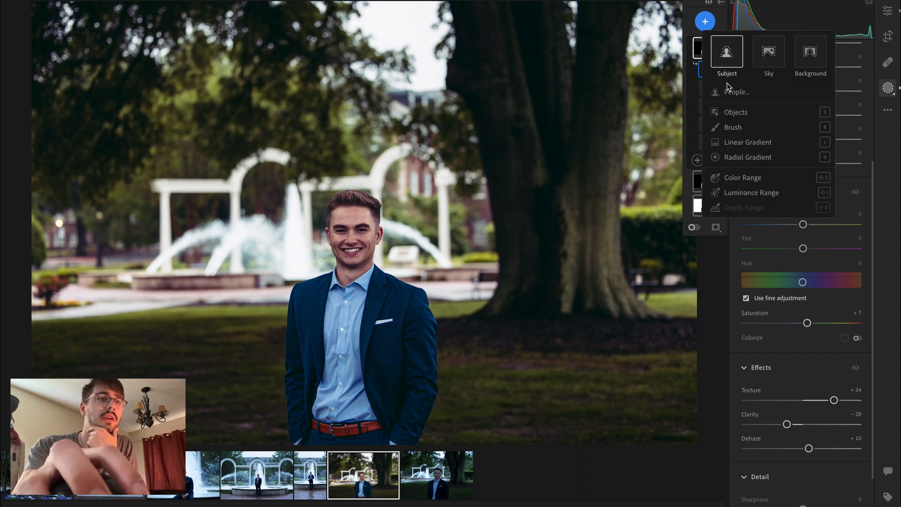
click(727, 92)
click(754, 87)
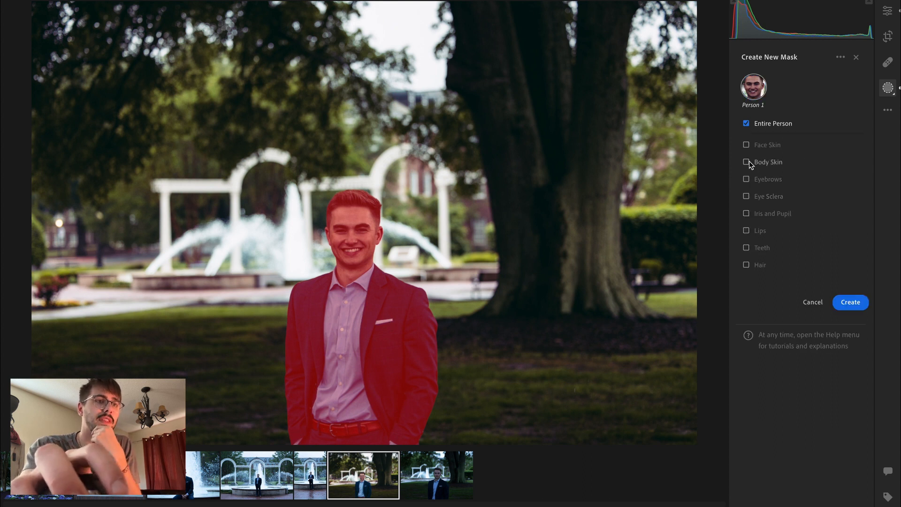
click(747, 144)
click(850, 302)
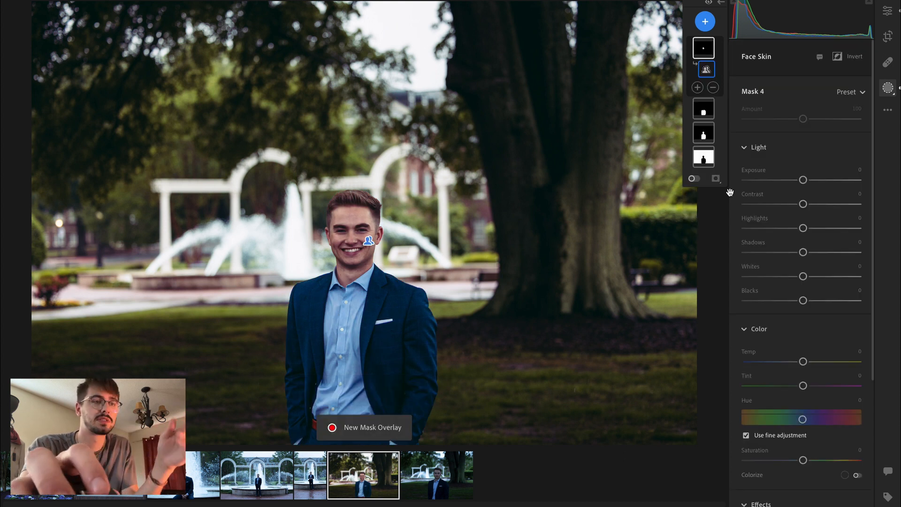
Set the face skin mask's texture to −12 and its saturation to +21, checking the face up close
key(space)
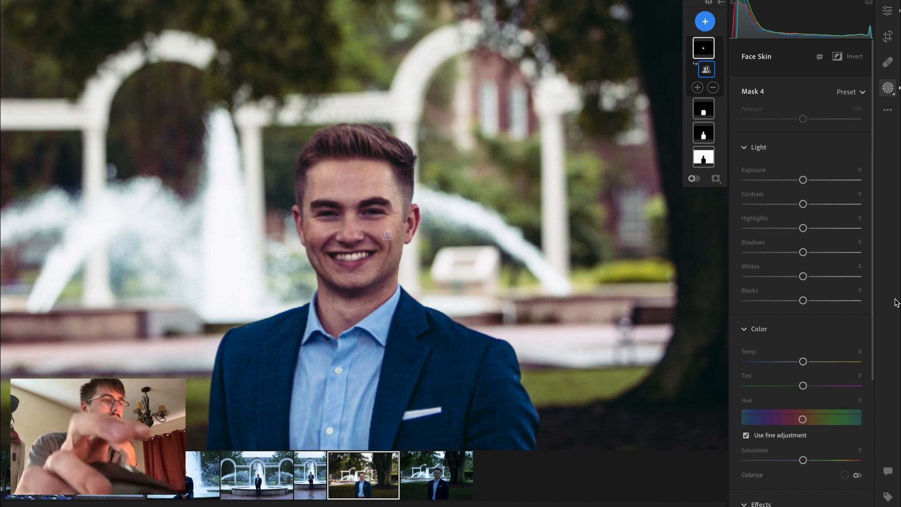
scroll(805, 465, down, 3)
click(798, 388)
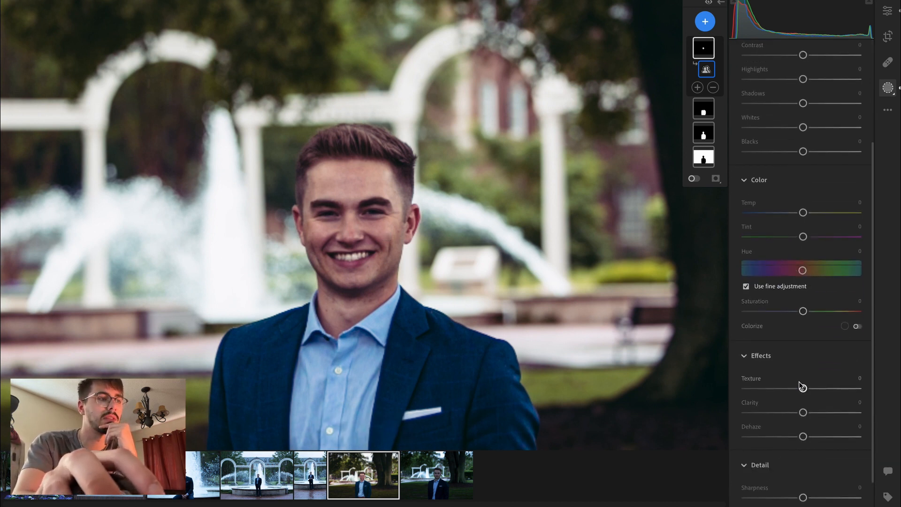
drag(796, 384, 797, 391)
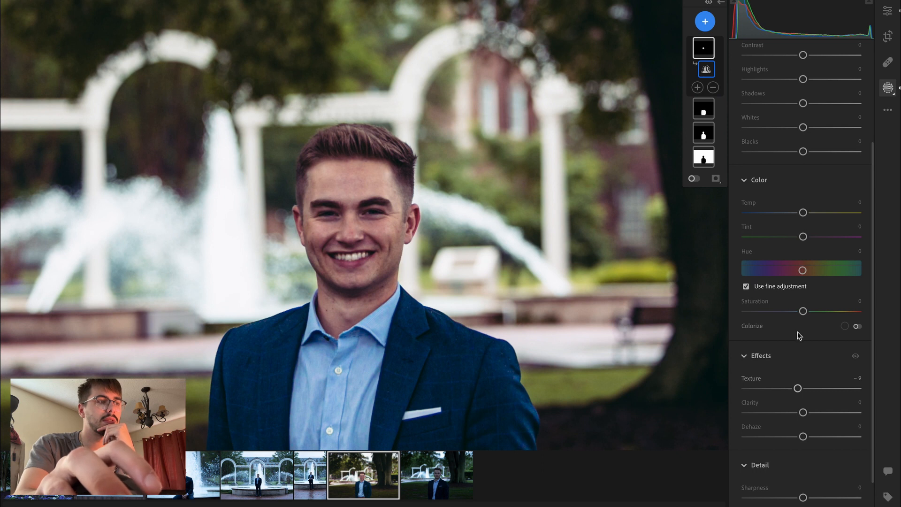
drag(798, 389, 793, 413)
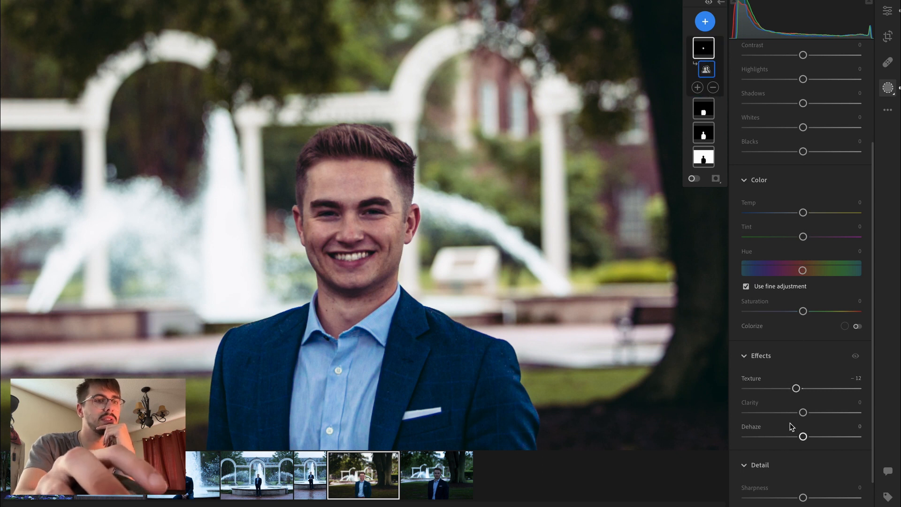
drag(803, 312, 818, 333)
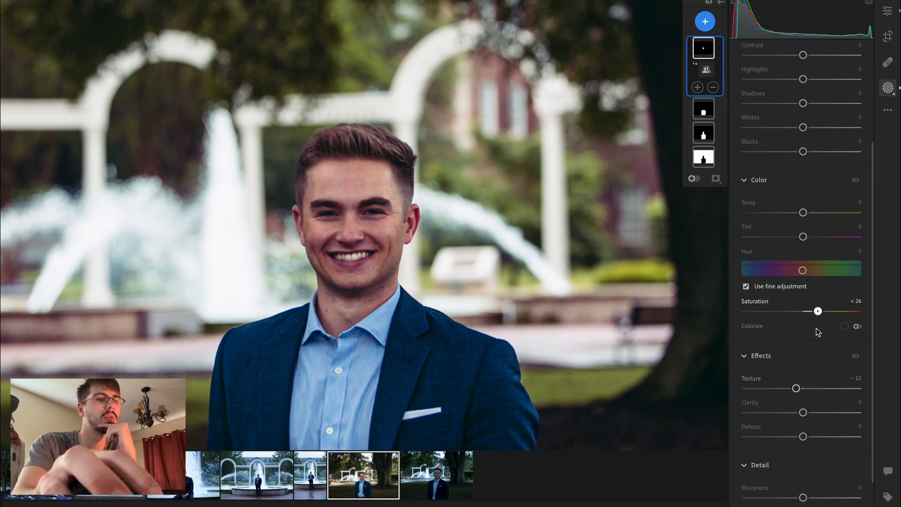
drag(813, 335, 813, 336)
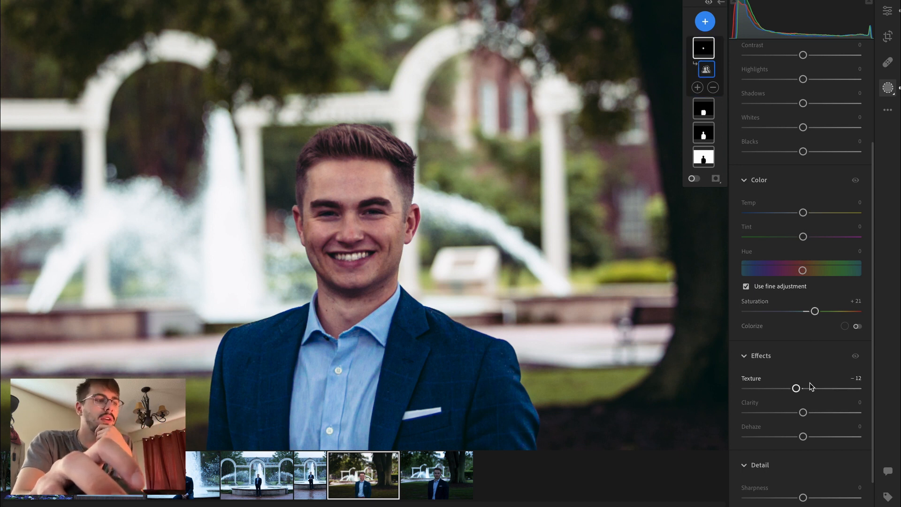
Try the face skin mask's clarity at +51, and settle on −21
scroll(808, 380, down, 3)
drag(804, 336, 833, 338)
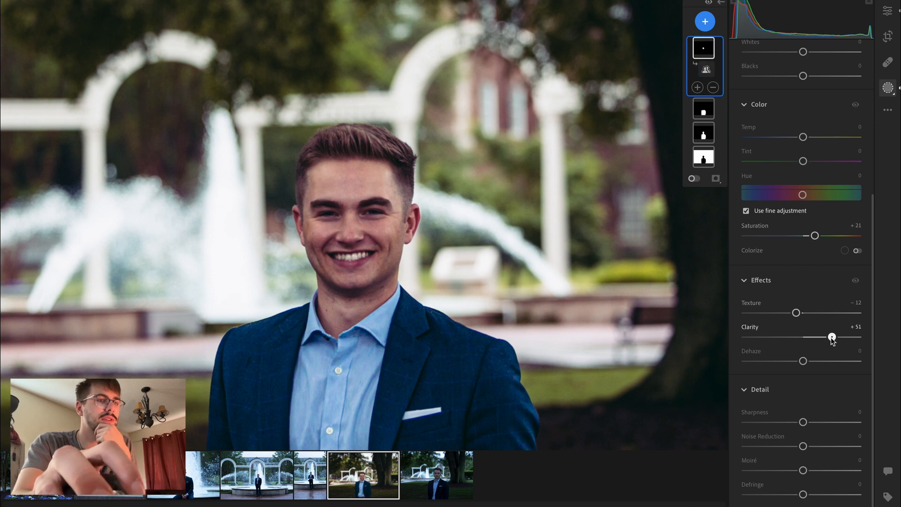
drag(833, 338, 791, 339)
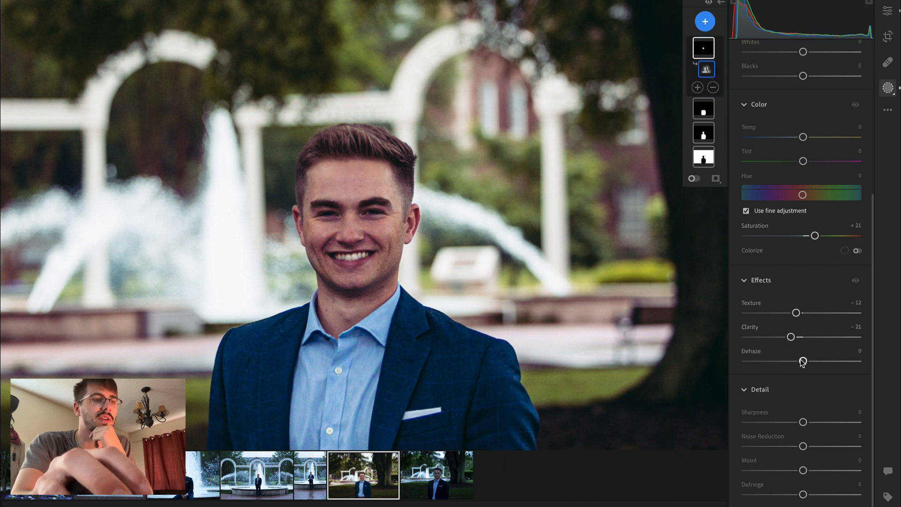
Try the face skin mask's dehaze at −6, reset it to 0, and set the mask's clarity to −9
drag(803, 362, 800, 361)
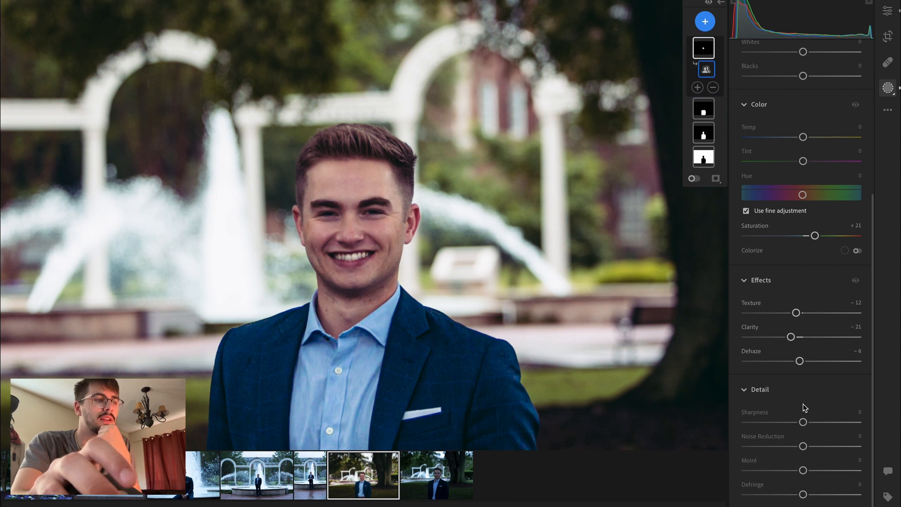
click(759, 350)
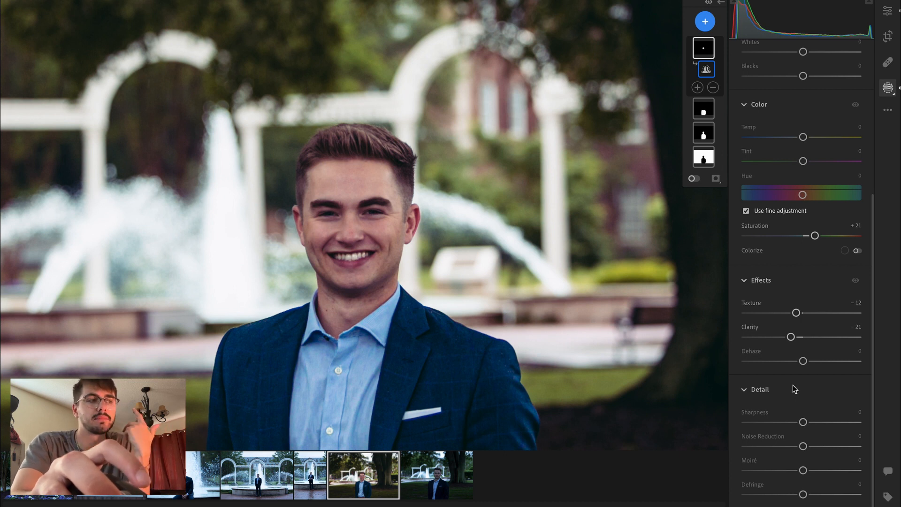
drag(791, 337, 798, 338)
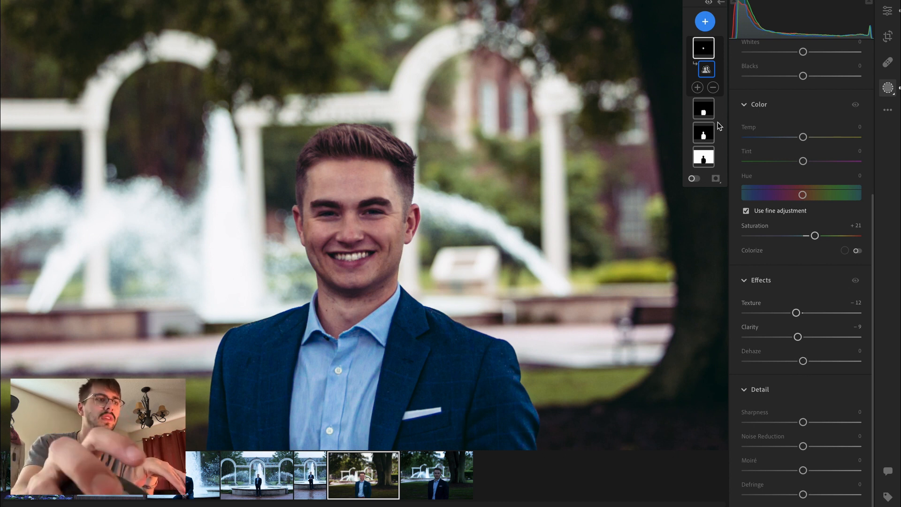
click(600, 105)
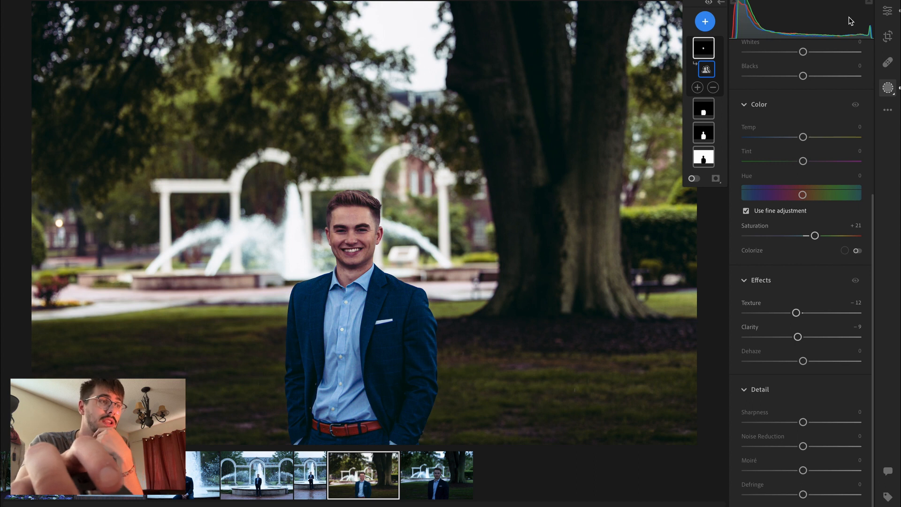
Create a People mask covering only the teeth of Person 1
click(705, 21)
click(725, 102)
click(747, 247)
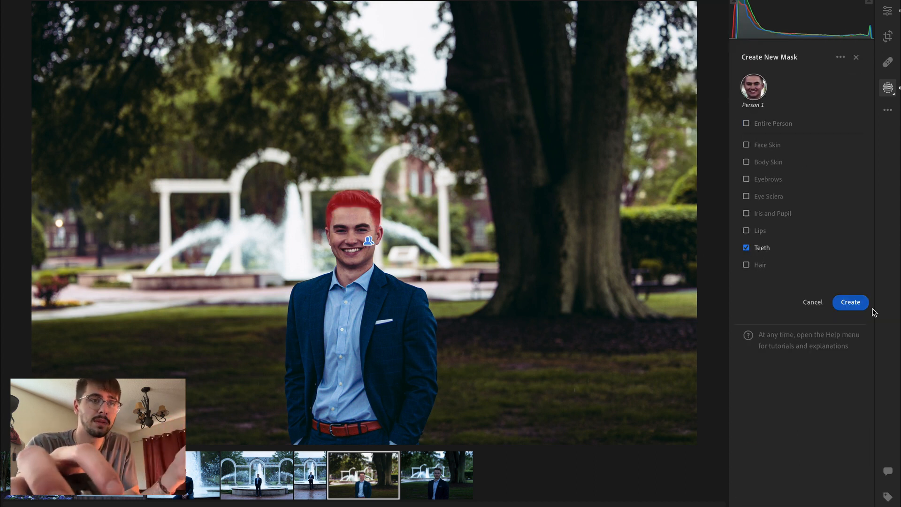
click(861, 302)
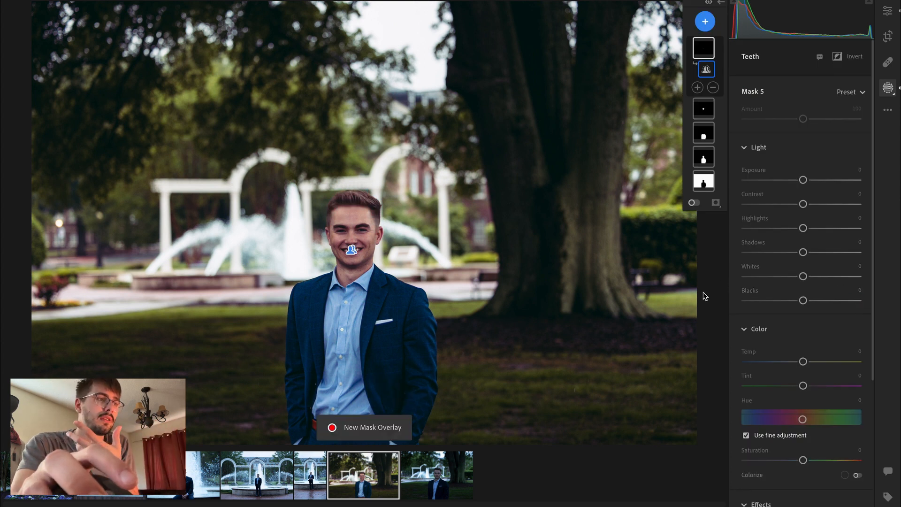
Set the teeth mask's exposure to +0.02 and its contrast to −2
click(355, 221)
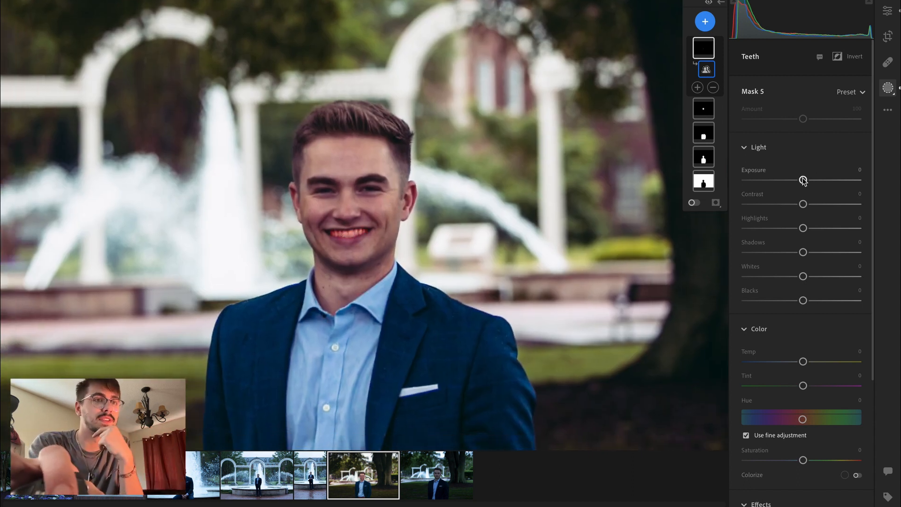
click(860, 169)
text(.02)
key(Return)
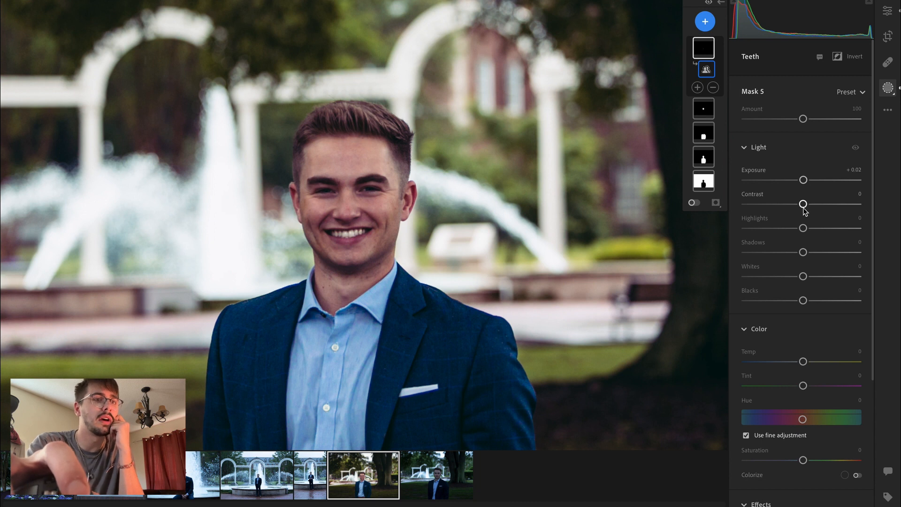
drag(806, 207, 802, 205)
Set the teeth mask's saturation to −15 and its clarity to +5
scroll(781, 322, down, 2)
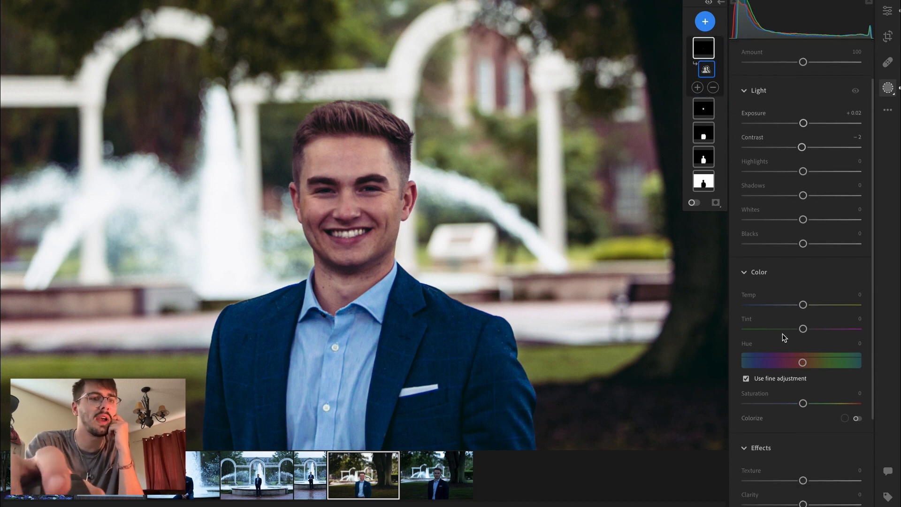
mouse_move(803, 404)
mouse_down()
mouse_move(793, 404)
mouse_move(826, 396)
mouse_move(742, 396)
mouse_move(817, 403)
mouse_move(803, 406)
mouse_up()
scroll(795, 404, down, 4)
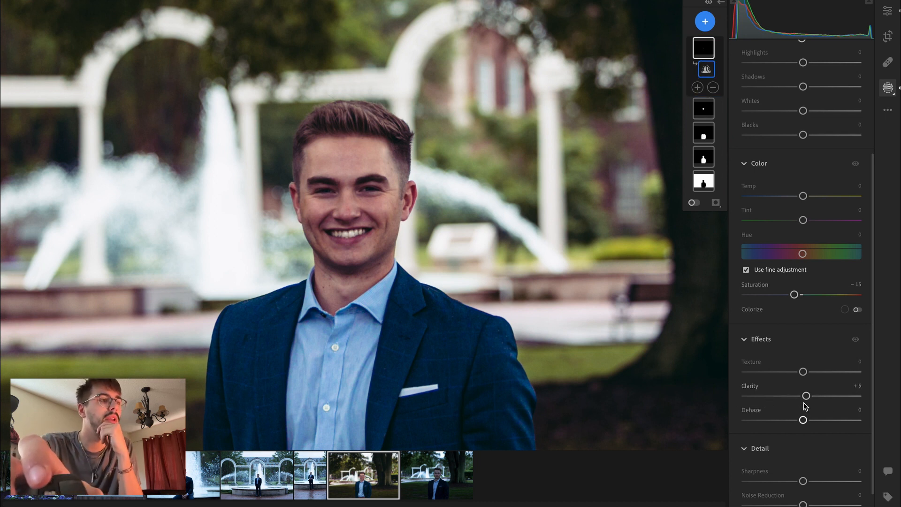
Compare the whole portrait with all masks off and on
click(467, 177)
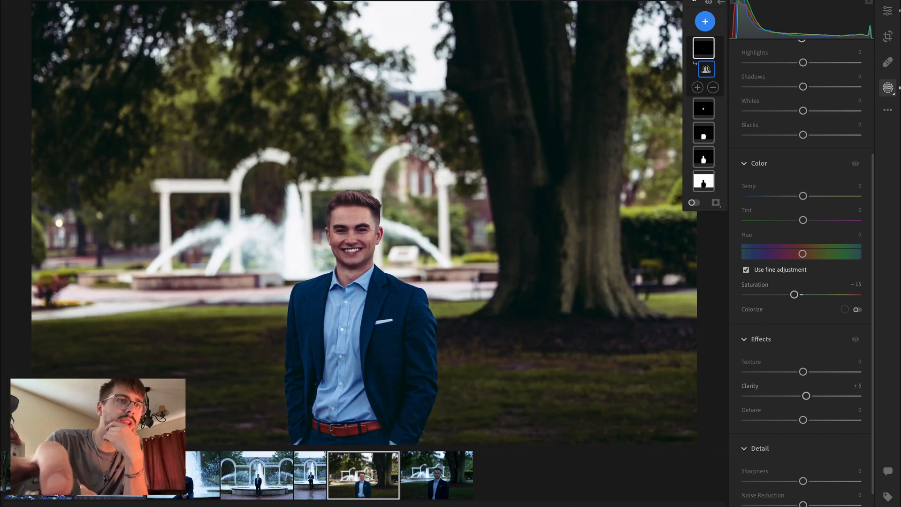
click(710, 3)
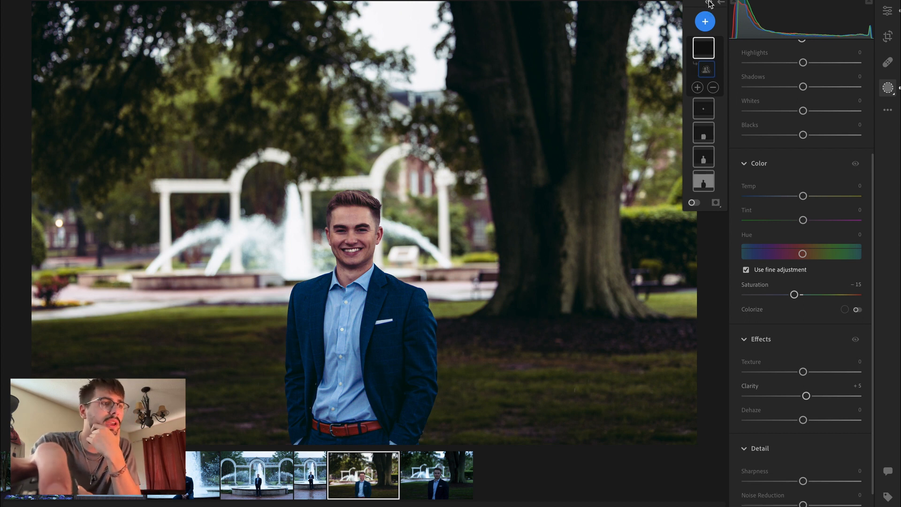
click(710, 4)
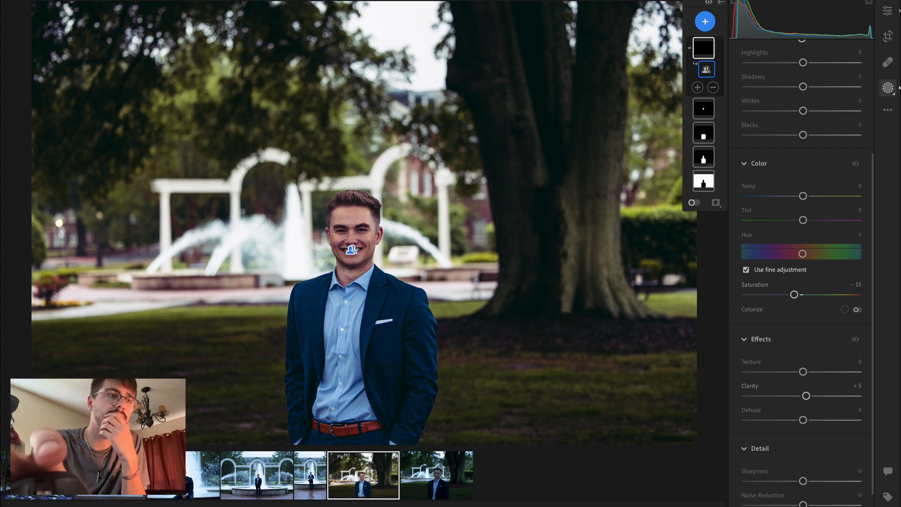
Add a new Brush mask to the portrait
click(708, 31)
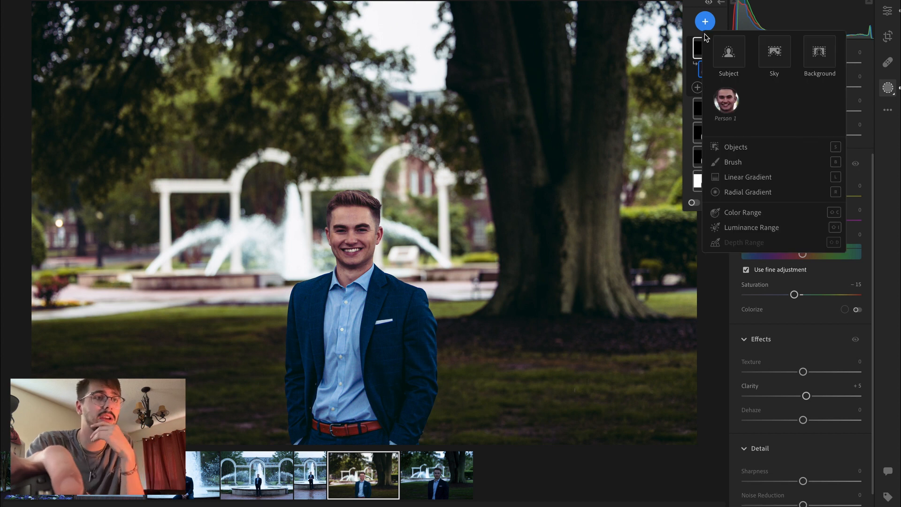
click(740, 161)
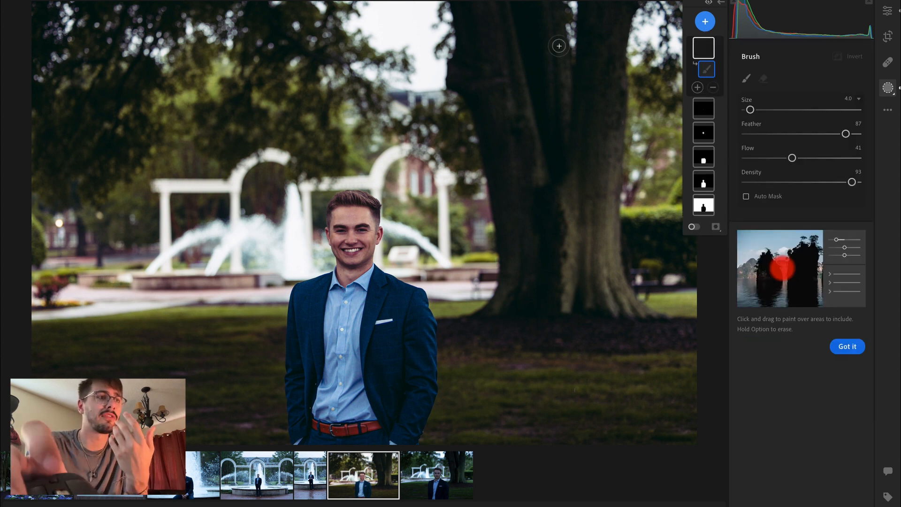